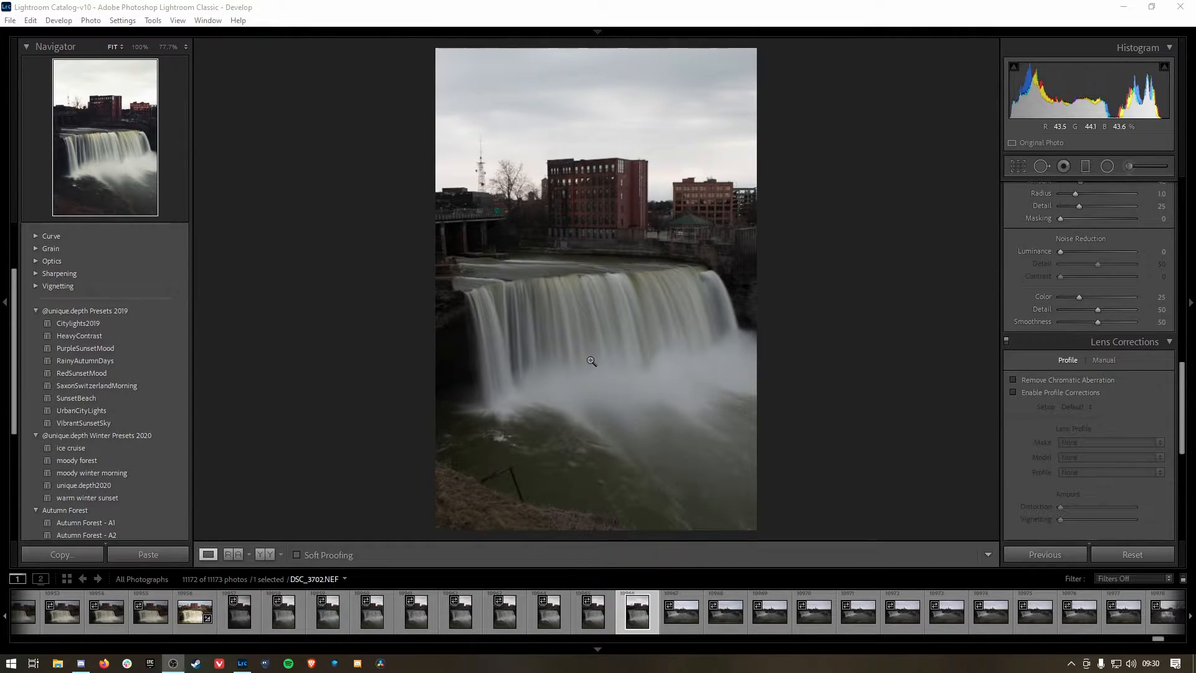
# Step: Compare the edited landscape waterfall shot with the darker first portrait exposure and the portrait long exposure DSC_3702
pyautogui.scroll(3, 536, 617)
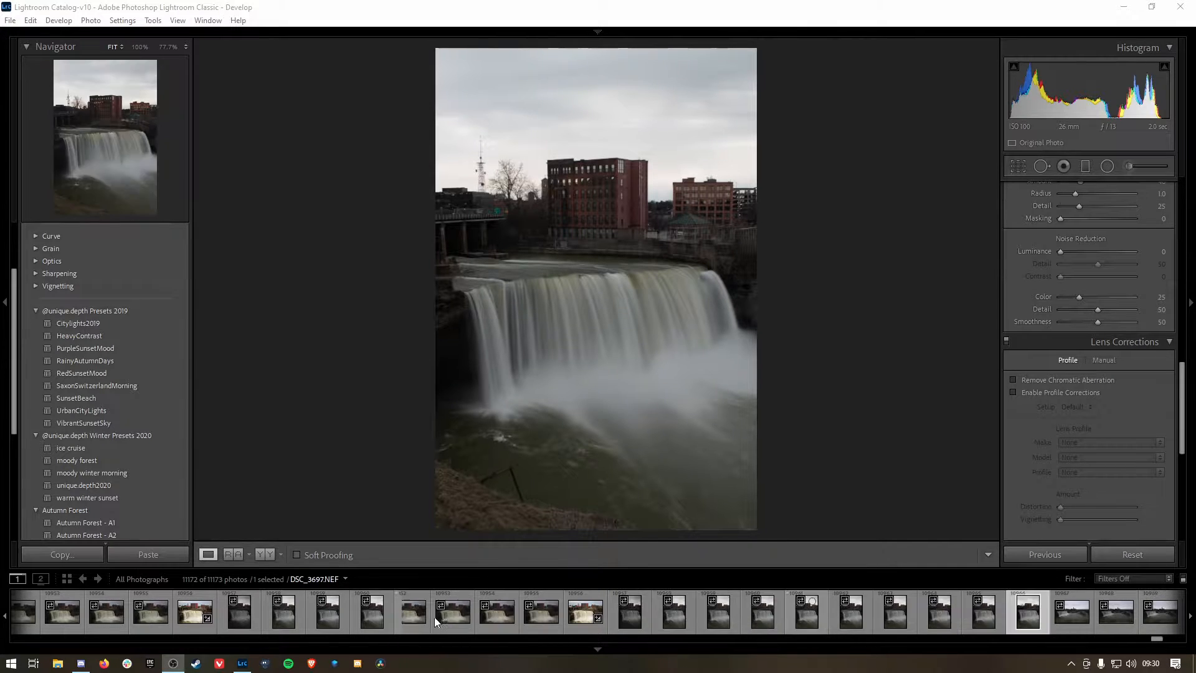
pyautogui.scroll(-5, 192, 620)
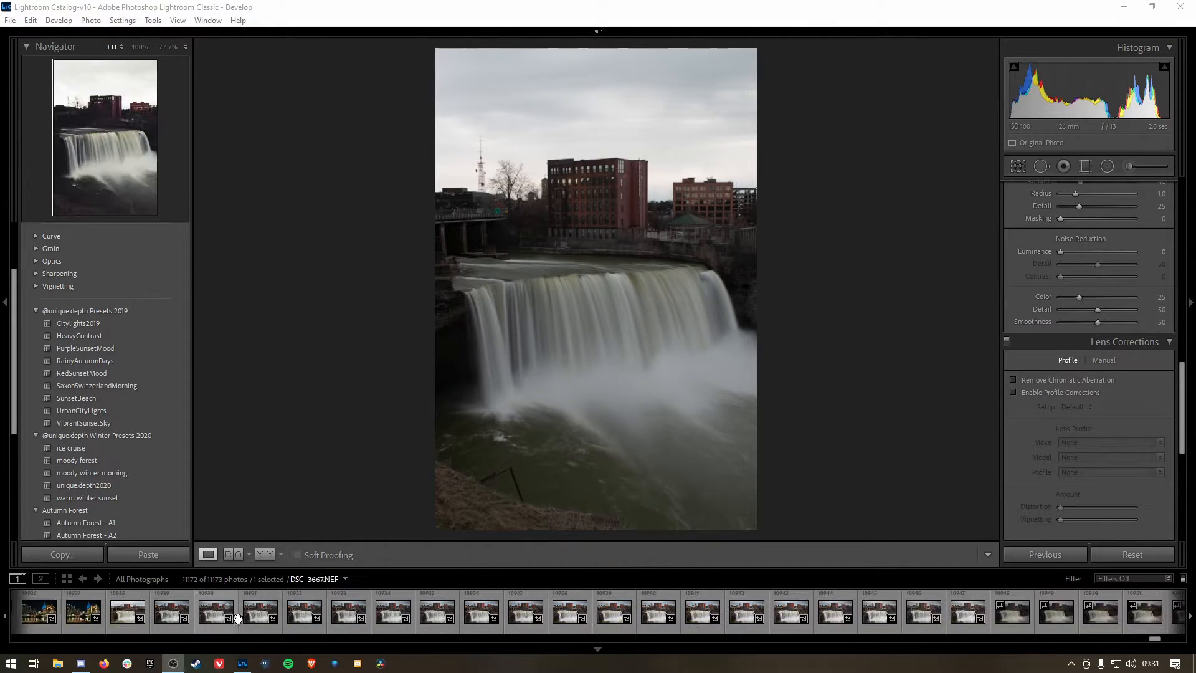
pyautogui.click(563, 614)
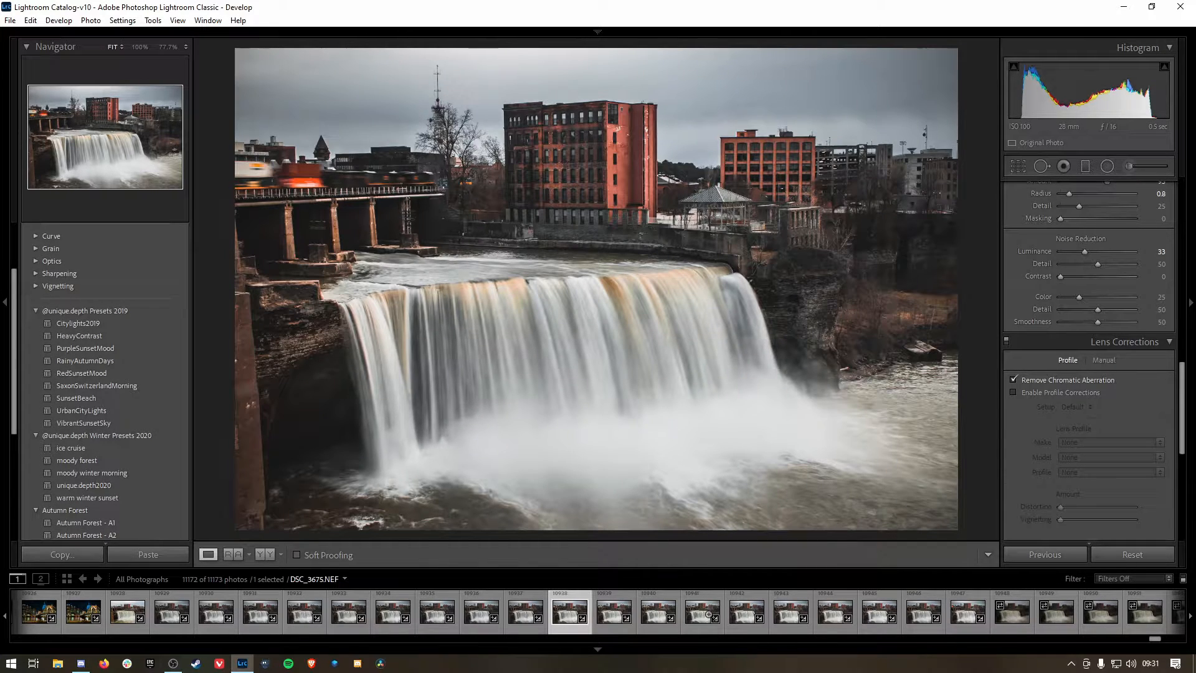
pyautogui.scroll(8, 708, 614)
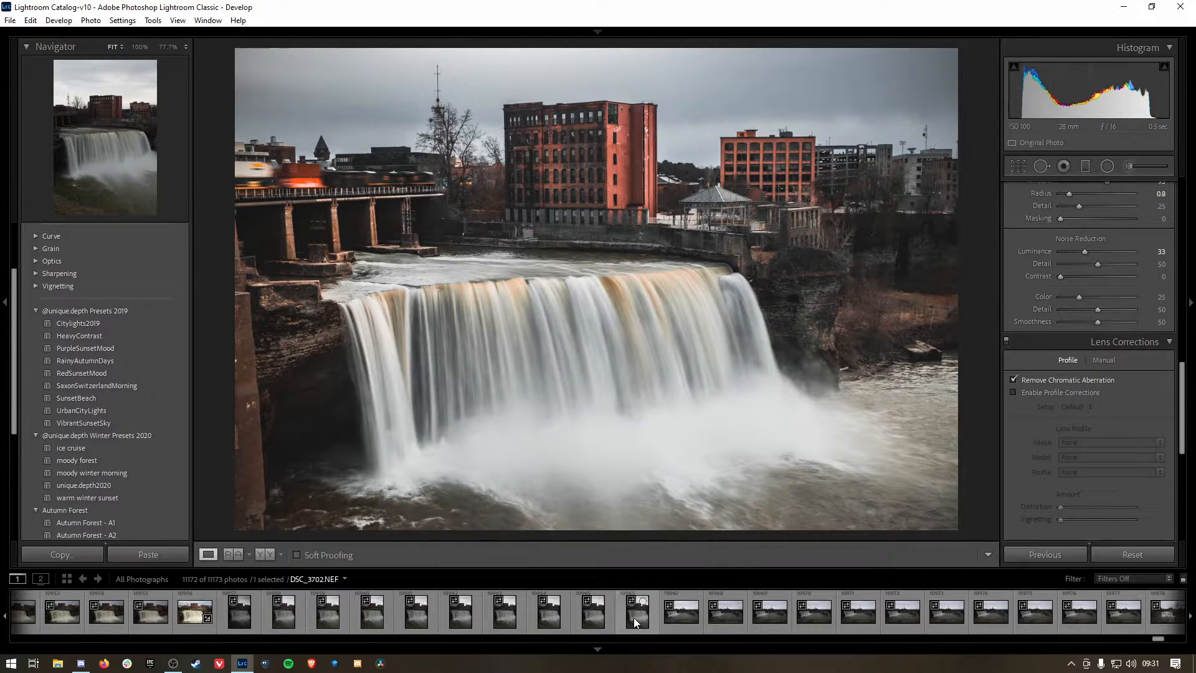
pyautogui.click(633, 614)
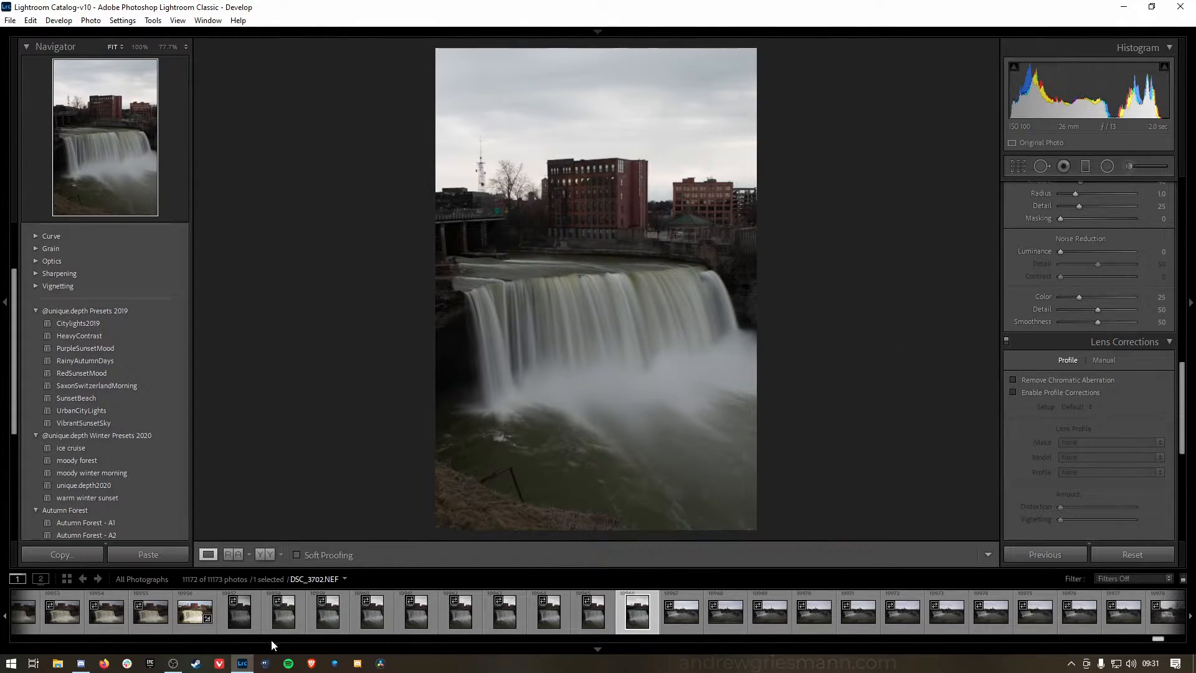
pyautogui.click(238, 623)
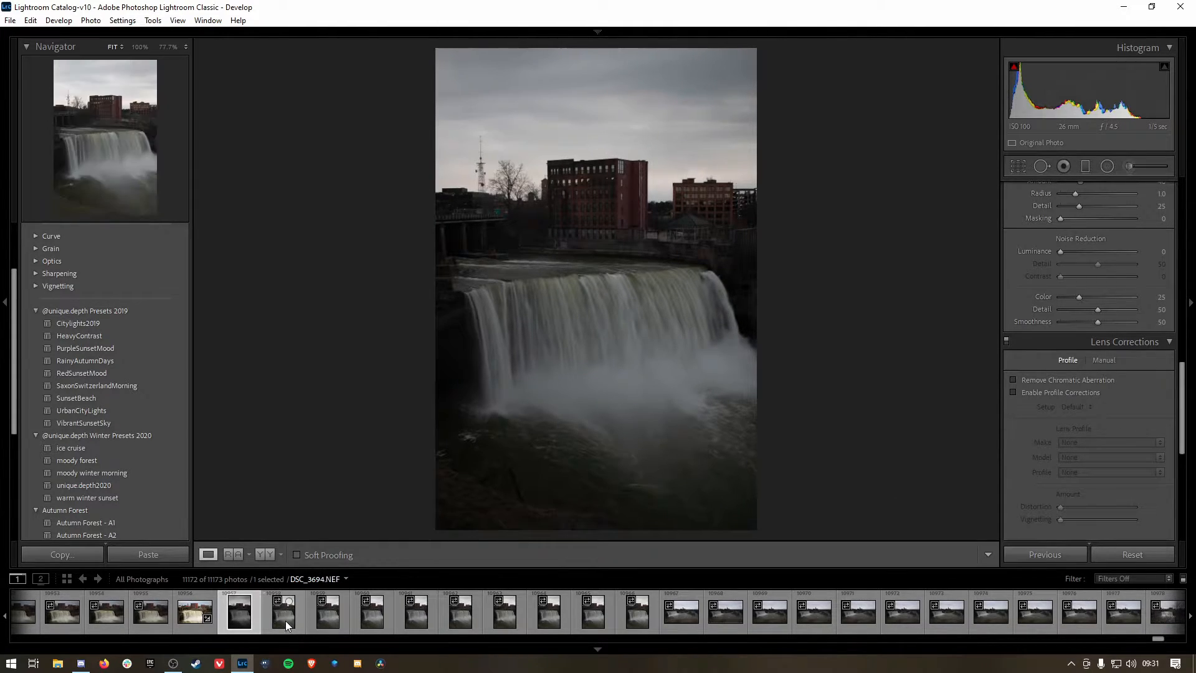
pyautogui.click(649, 620)
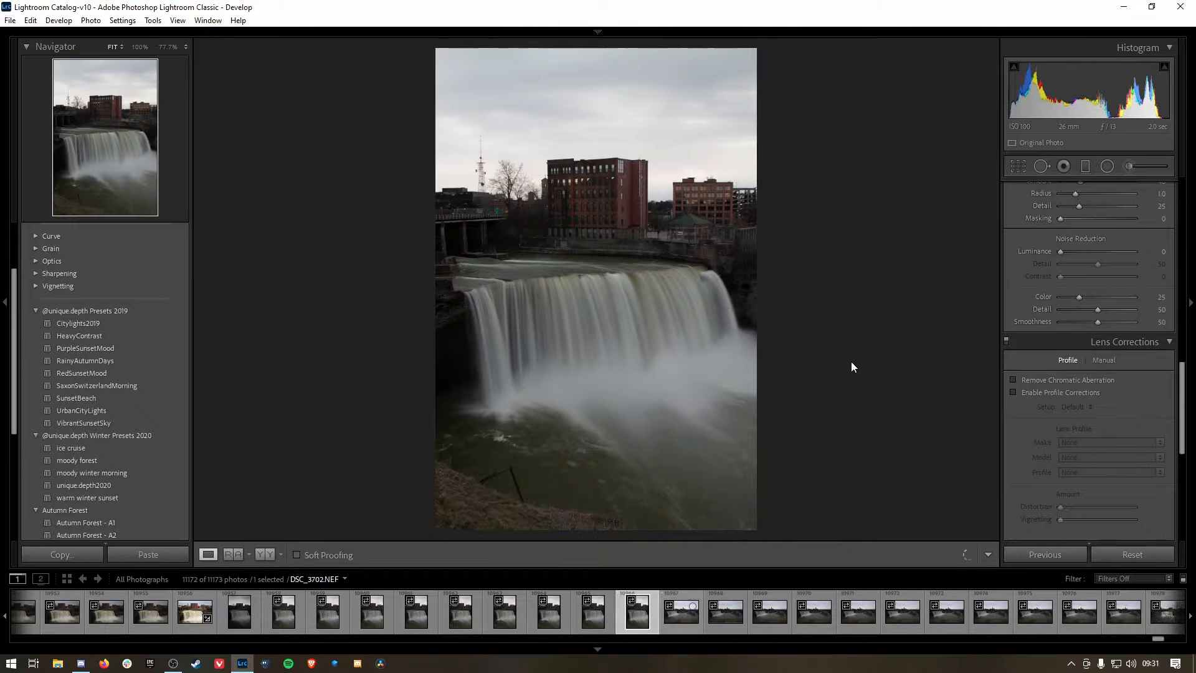
# Step: Set the profile of the portrait waterfall photo DSC_3702 to Adobe Landscape
pyautogui.scroll(5, 1036, 347)
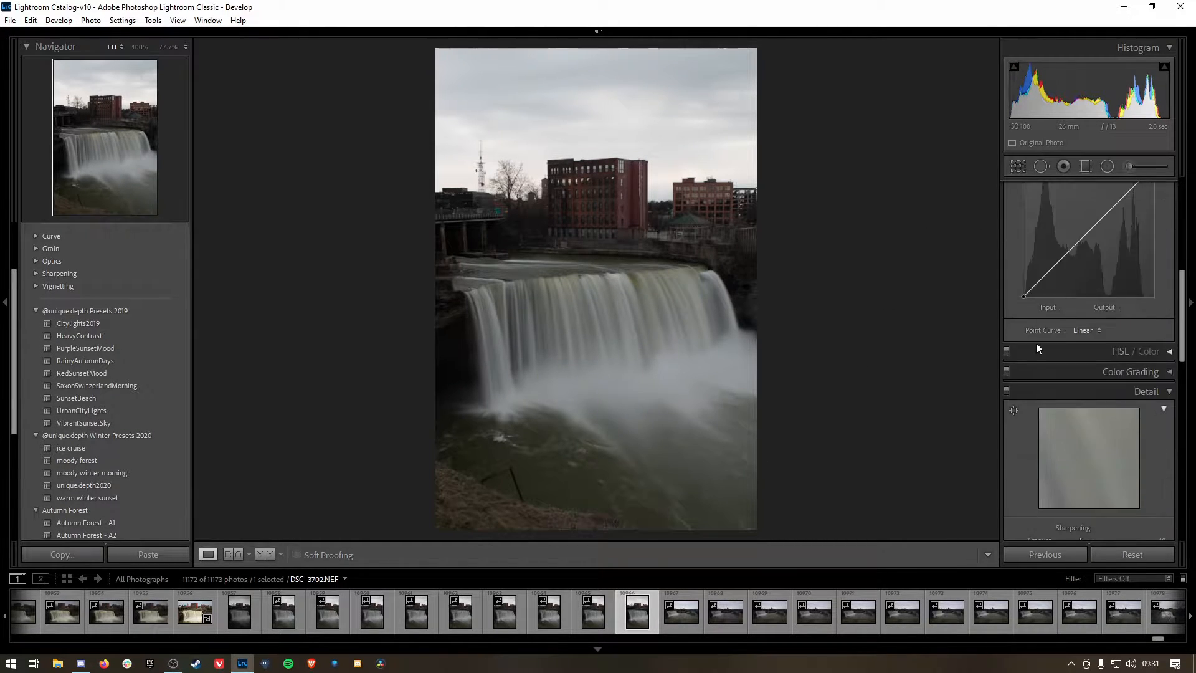
pyautogui.scroll(5, 1036, 342)
pyautogui.click(1063, 230)
pyautogui.click(1066, 260)
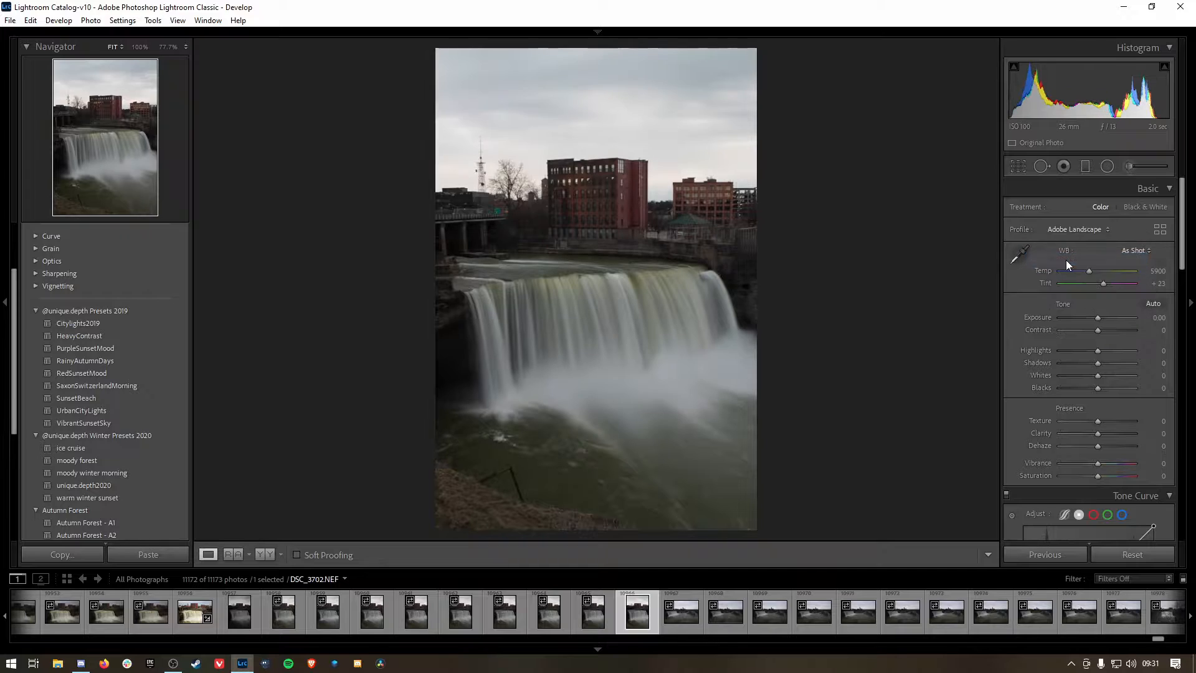
# Step: Apply Auto tone to the photo and set Highlights to -82 and Shadows to +34
pyautogui.click(1152, 305)
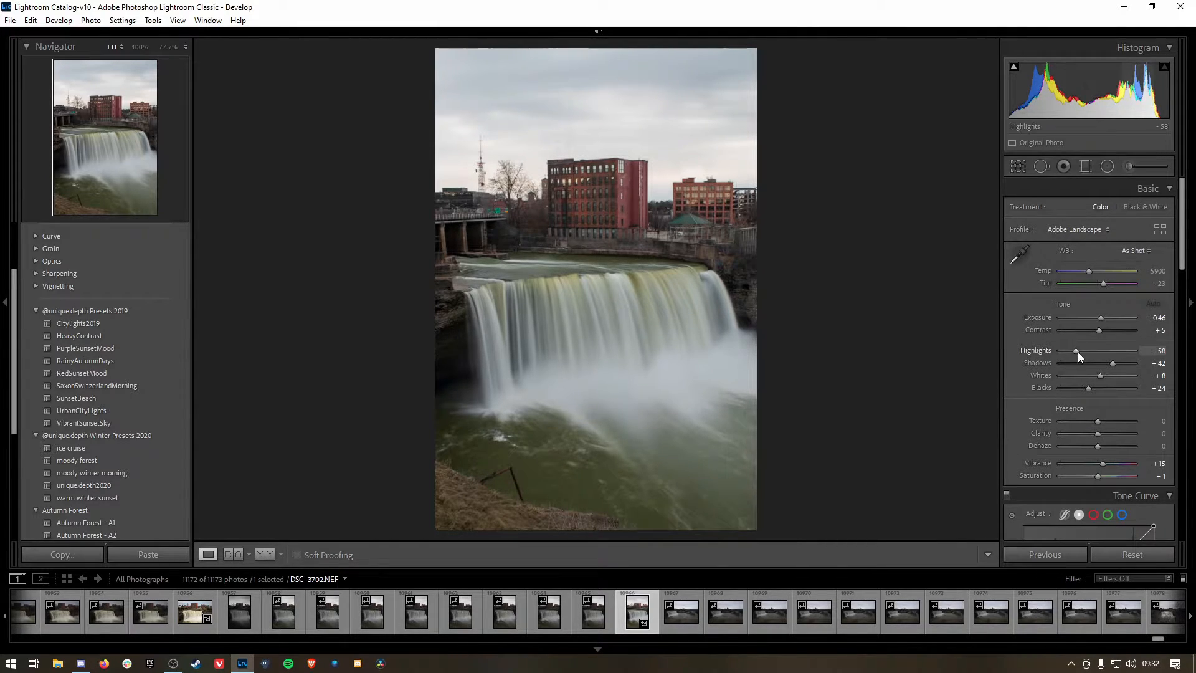
pyautogui.moveTo(1078, 353); pyautogui.dragTo(1111, 365)
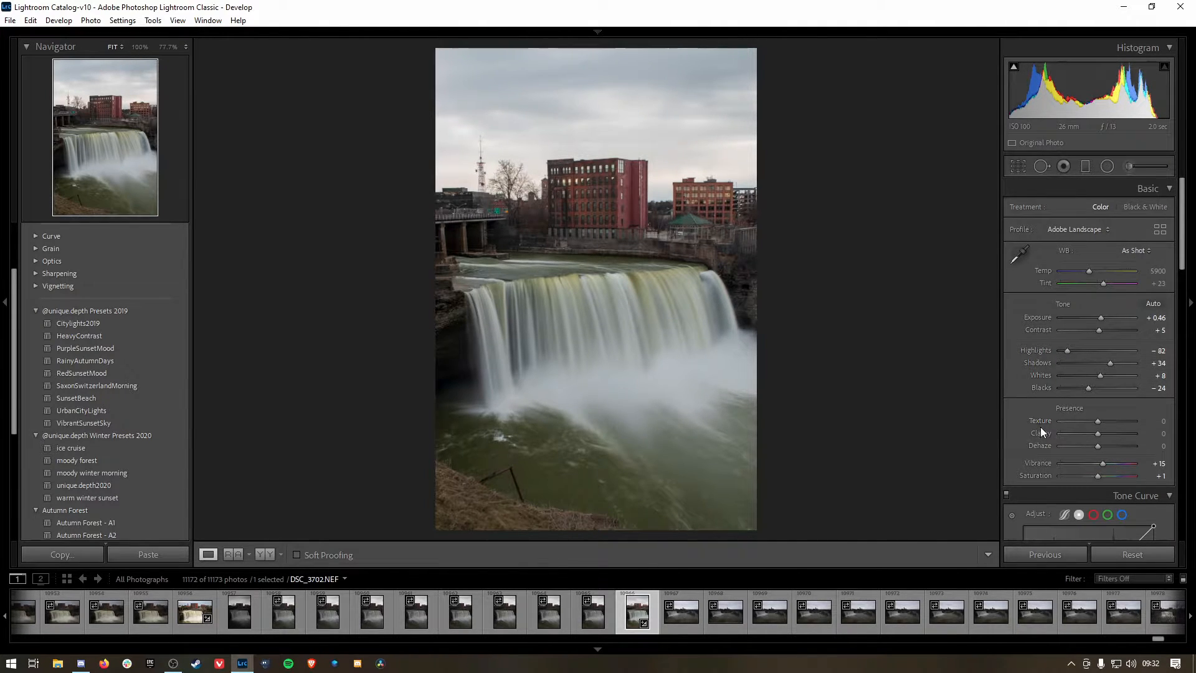
pyautogui.scroll(-10, 1040, 425)
pyautogui.scroll(10, 1040, 420)
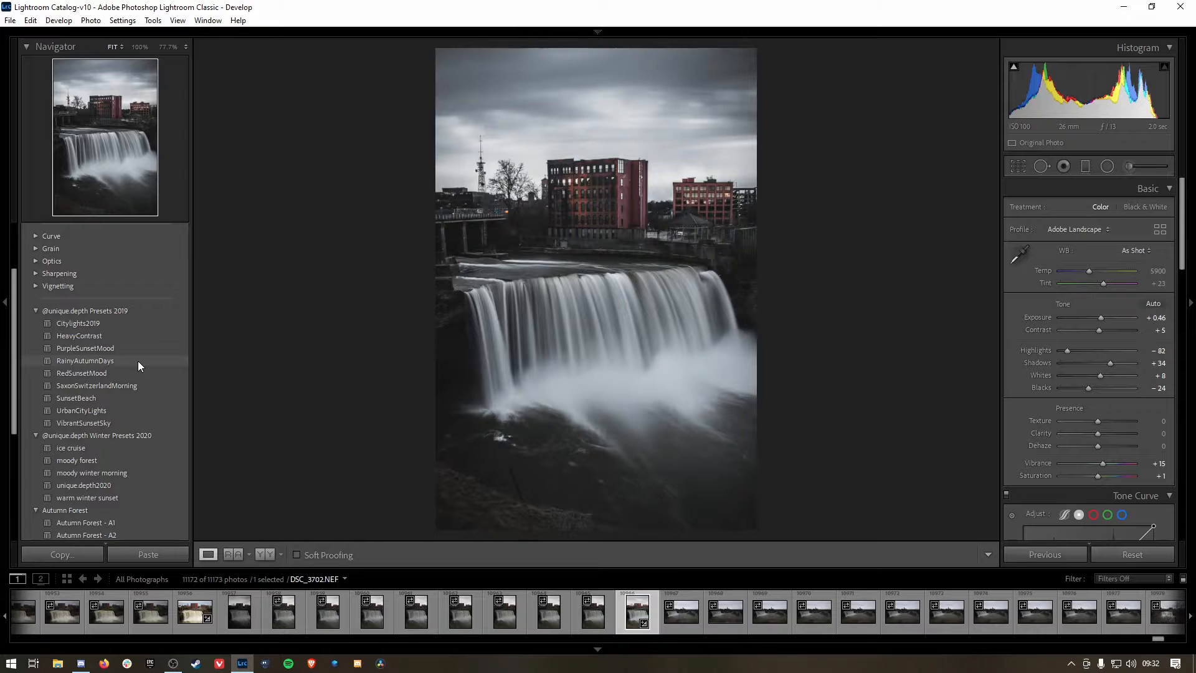
pyautogui.click(138, 361)
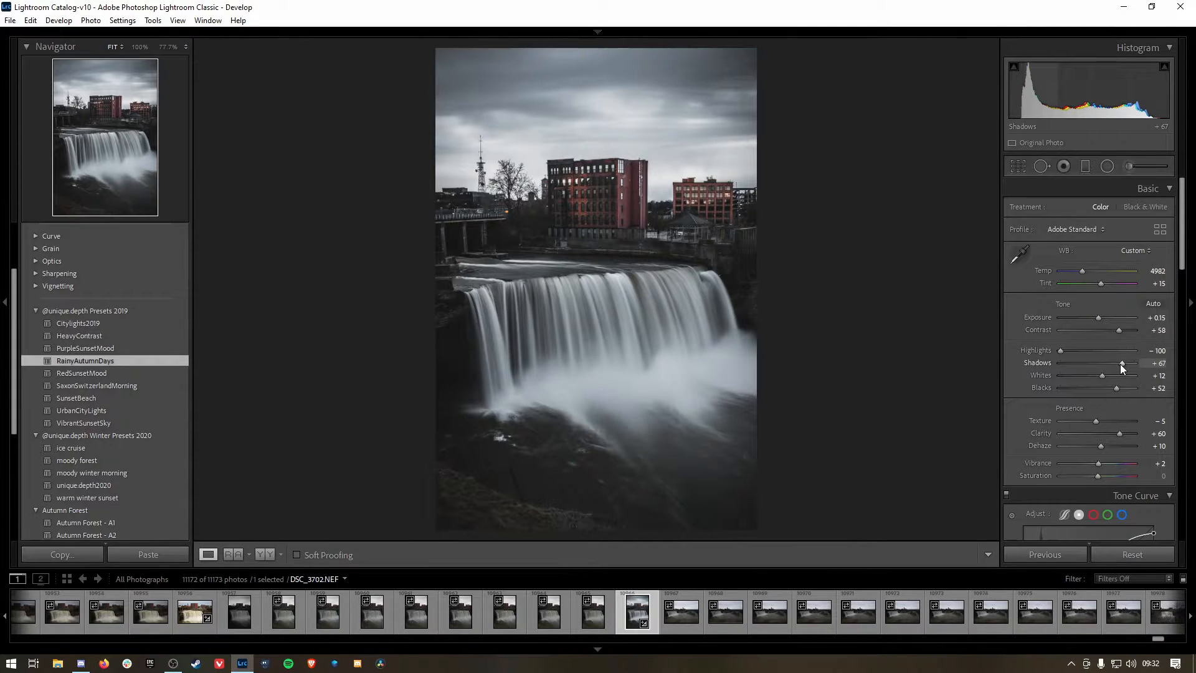
# Step: Fine-tune the basic adjustments: Shadows +83, Clarity +26, Texture +9 and Vibrance +13
pyautogui.moveTo(1119, 363); pyautogui.dragTo(1127, 364)
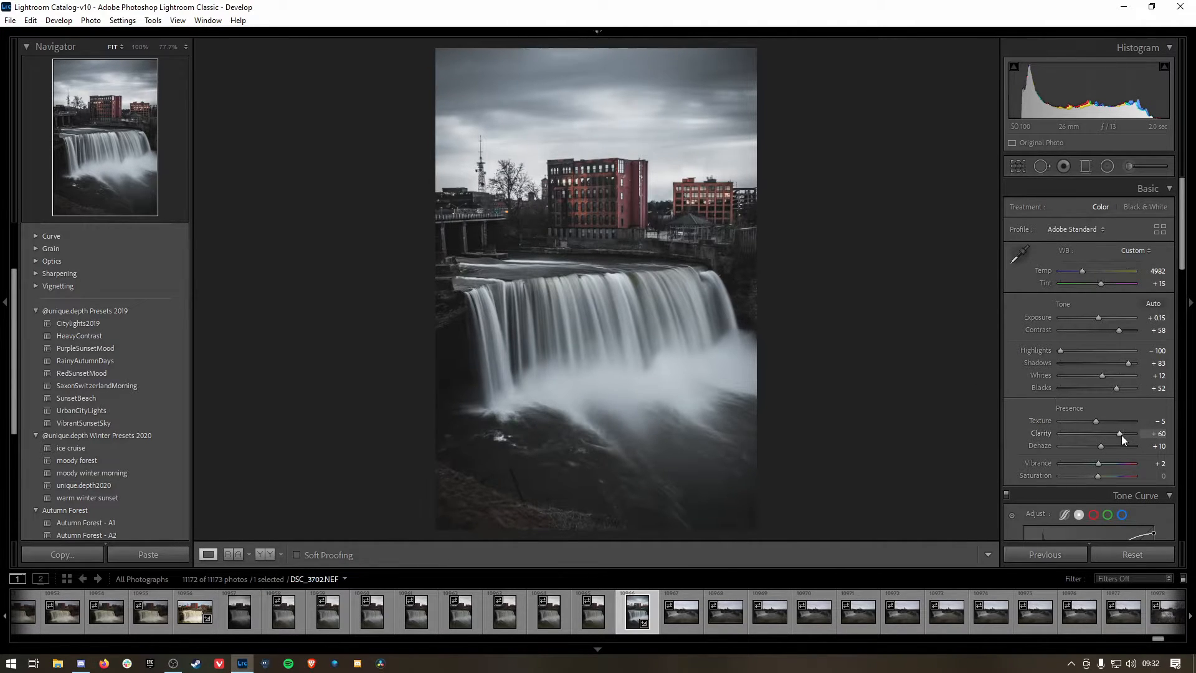
pyautogui.moveTo(1120, 435); pyautogui.dragTo(1100, 420)
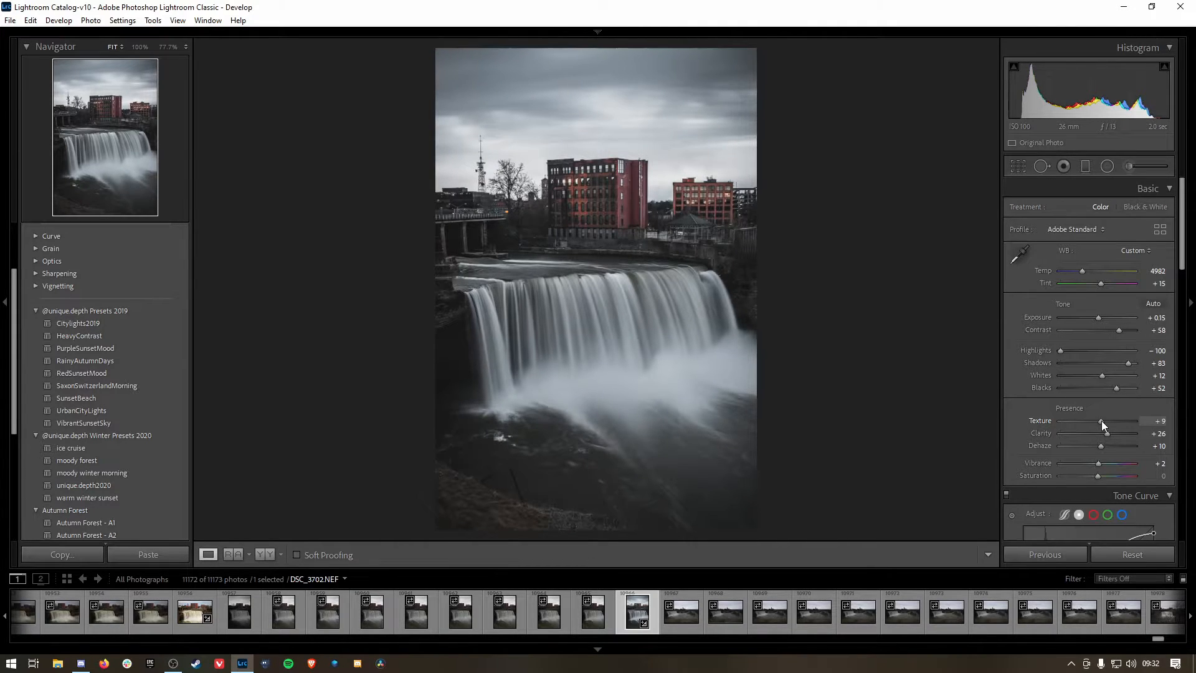
pyautogui.scroll(-3, 1029, 402)
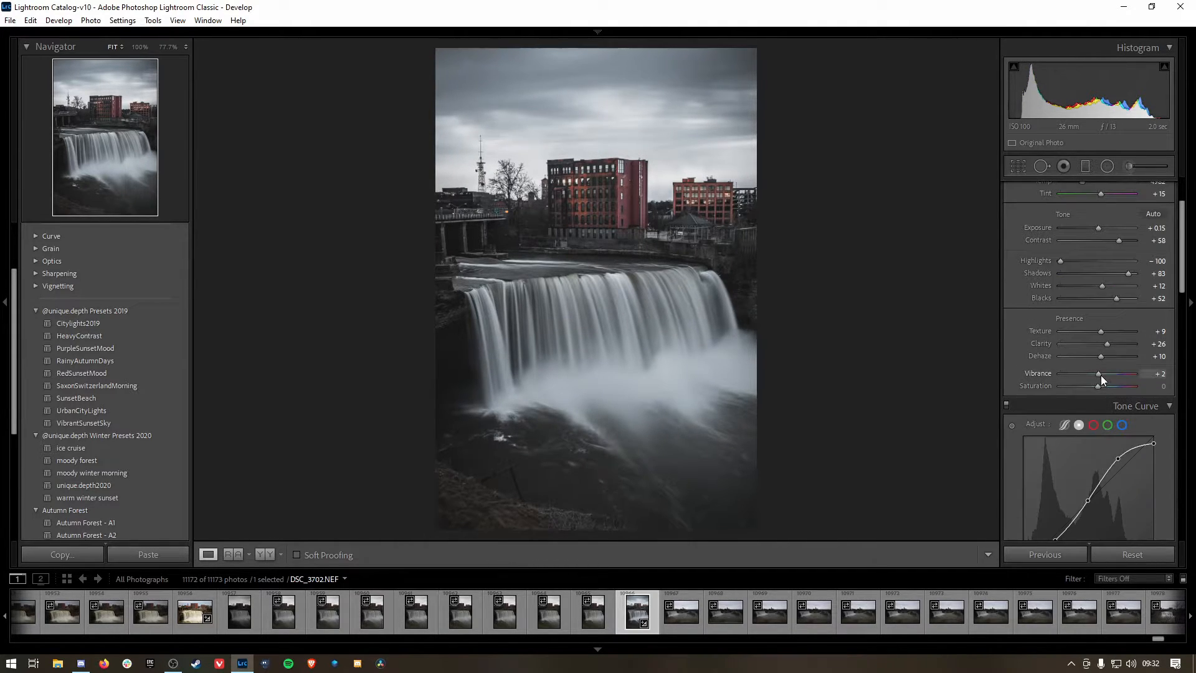
pyautogui.moveTo(1102, 374); pyautogui.dragTo(1103, 374)
# Step: Review the lens correction and remaining develop settings, and check the photo for dust with Spot Removal's spot visualization
pyautogui.scroll(-15, 1033, 386)
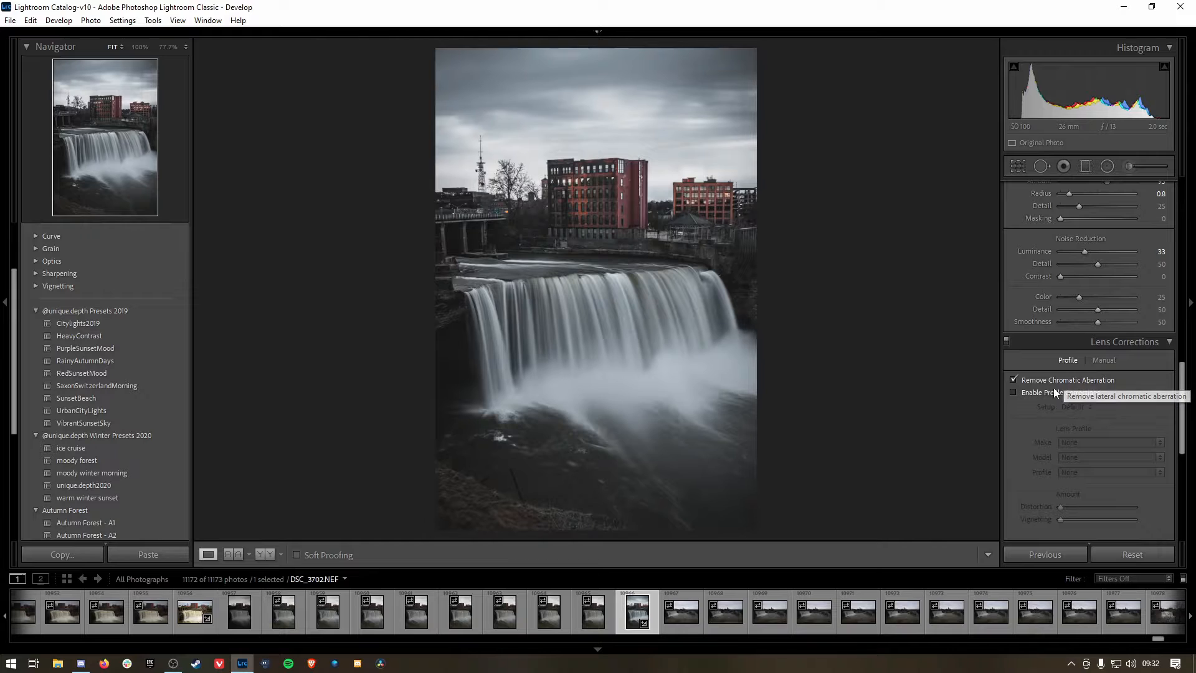
pyautogui.scroll(-9, 1034, 405)
pyautogui.scroll(-2, 1026, 429)
pyautogui.scroll(20, 1023, 357)
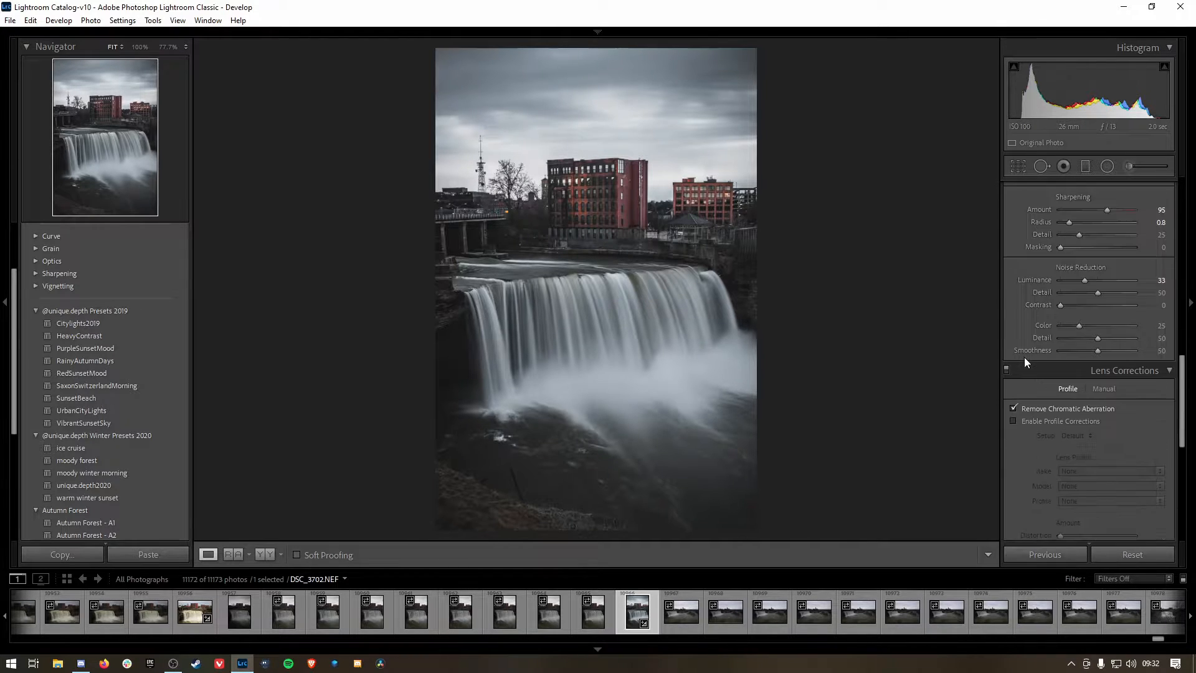
pyautogui.click(1040, 166)
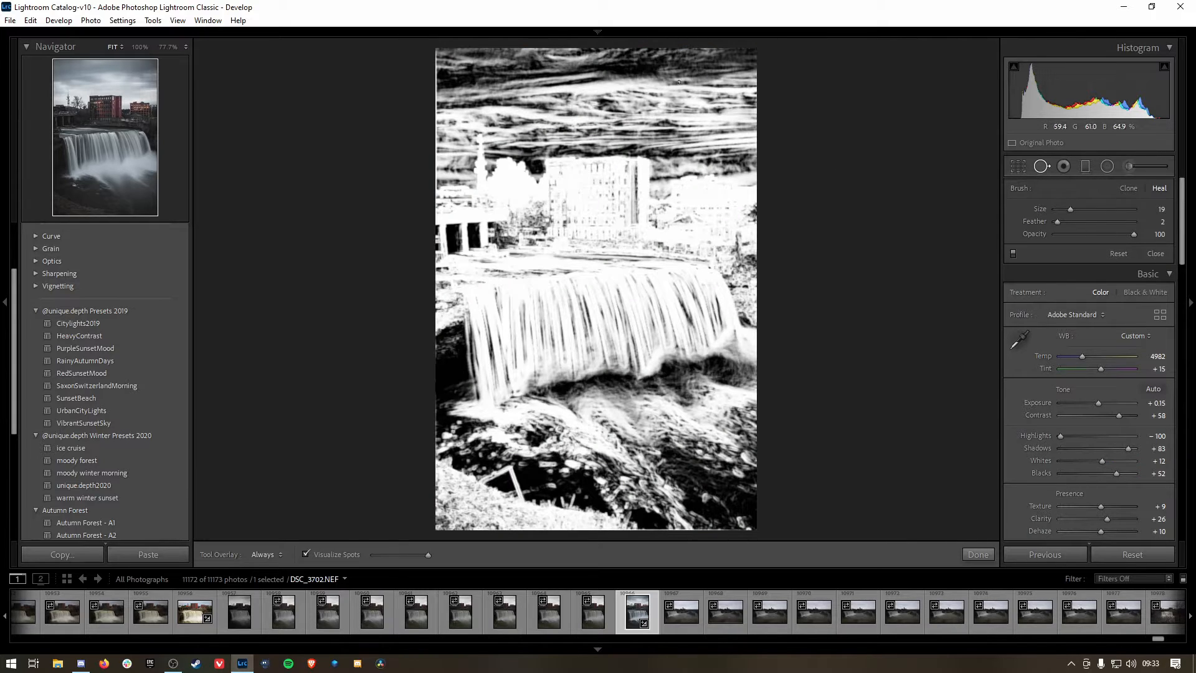
pyautogui.click(1038, 169)
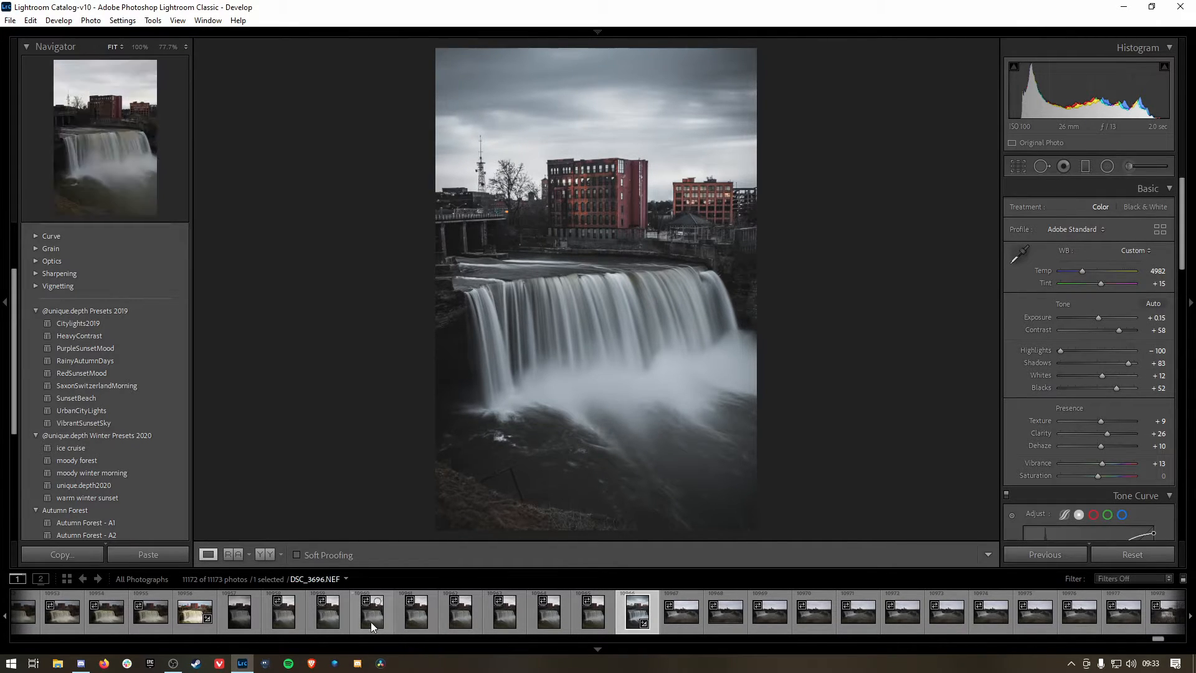
# Step: Synchronize DSC_3702's develop settings to the portrait waterfall photos DSC_3694 through DSC_3701, keeping the default sync options
pyautogui.keyDown('shift'); pyautogui.click(283, 618); pyautogui.keyUp('shift')
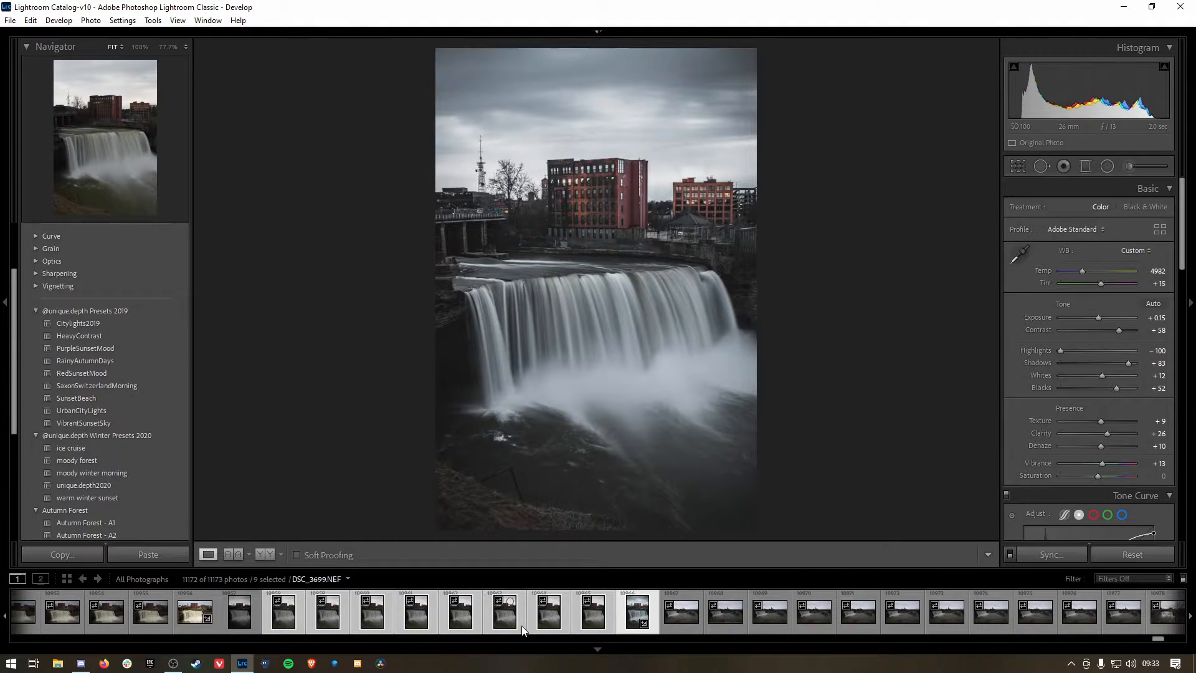
pyautogui.press('g')
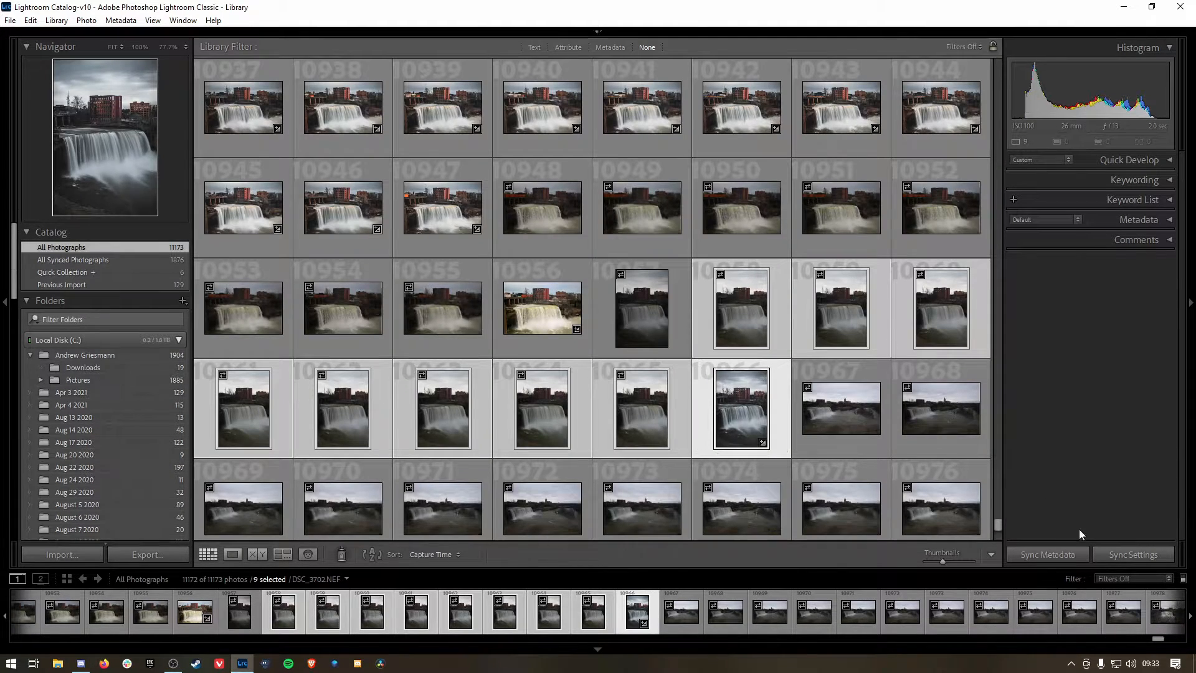
pyautogui.click(1133, 554)
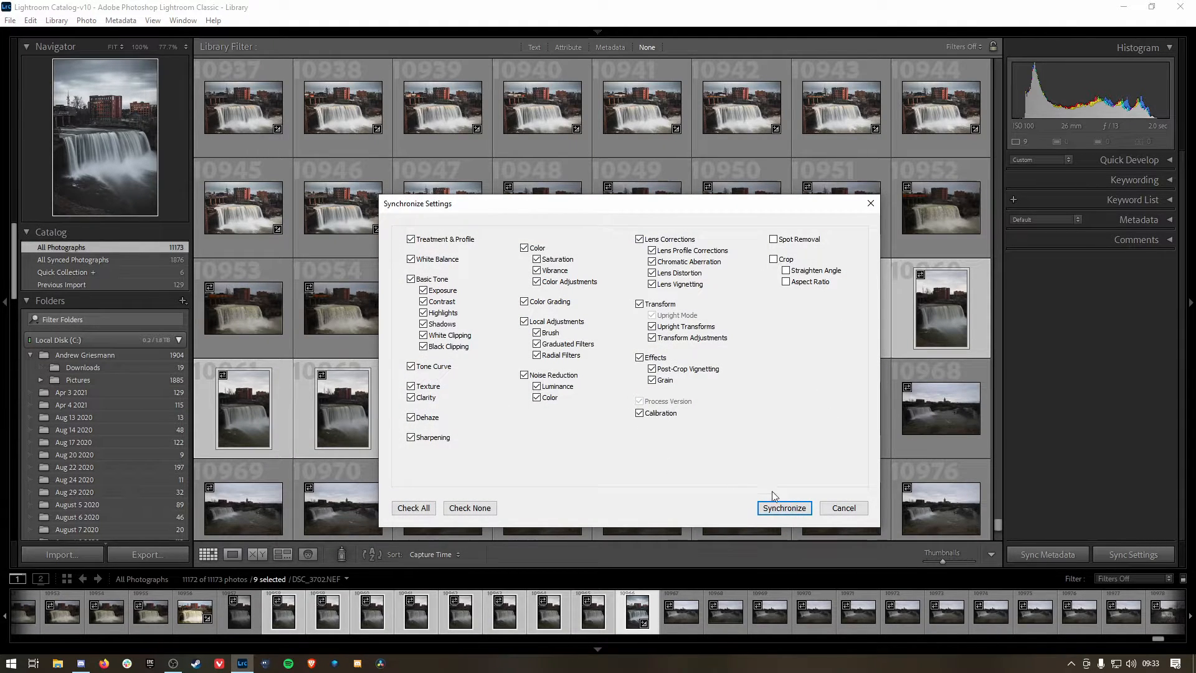
pyautogui.click(784, 507)
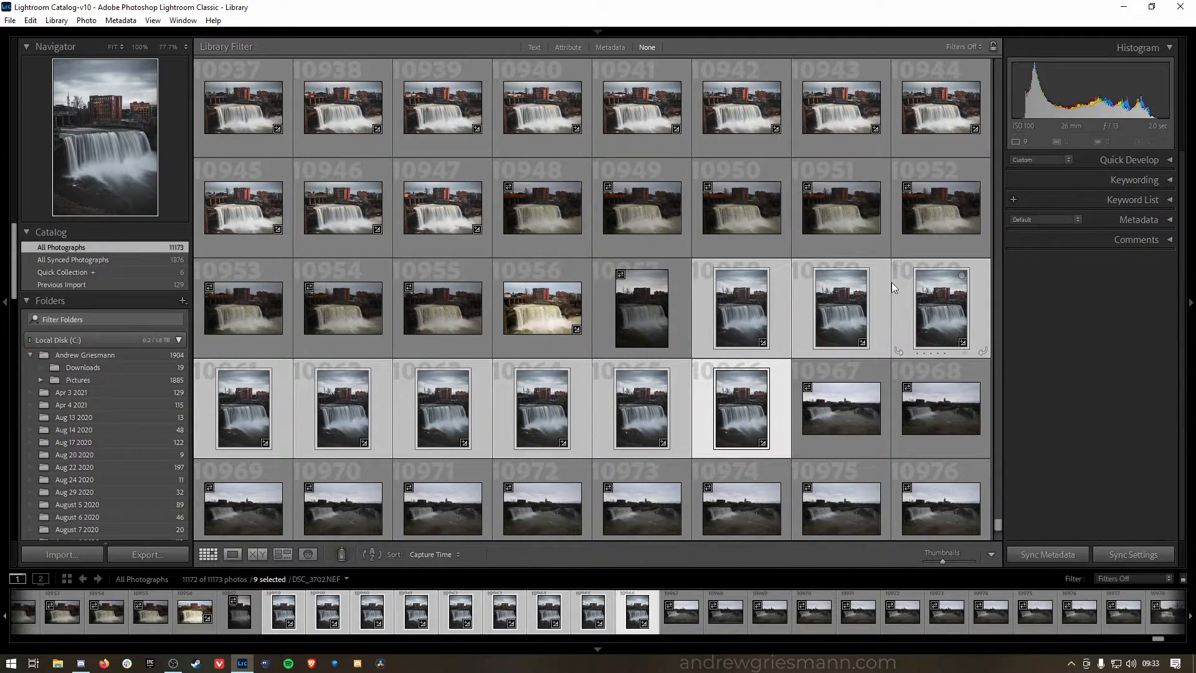
# Step: Open the nine selected waterfall photos as layers in Photoshop
pyautogui.rightClick(779, 371)
pyautogui.moveTo(887, 359)
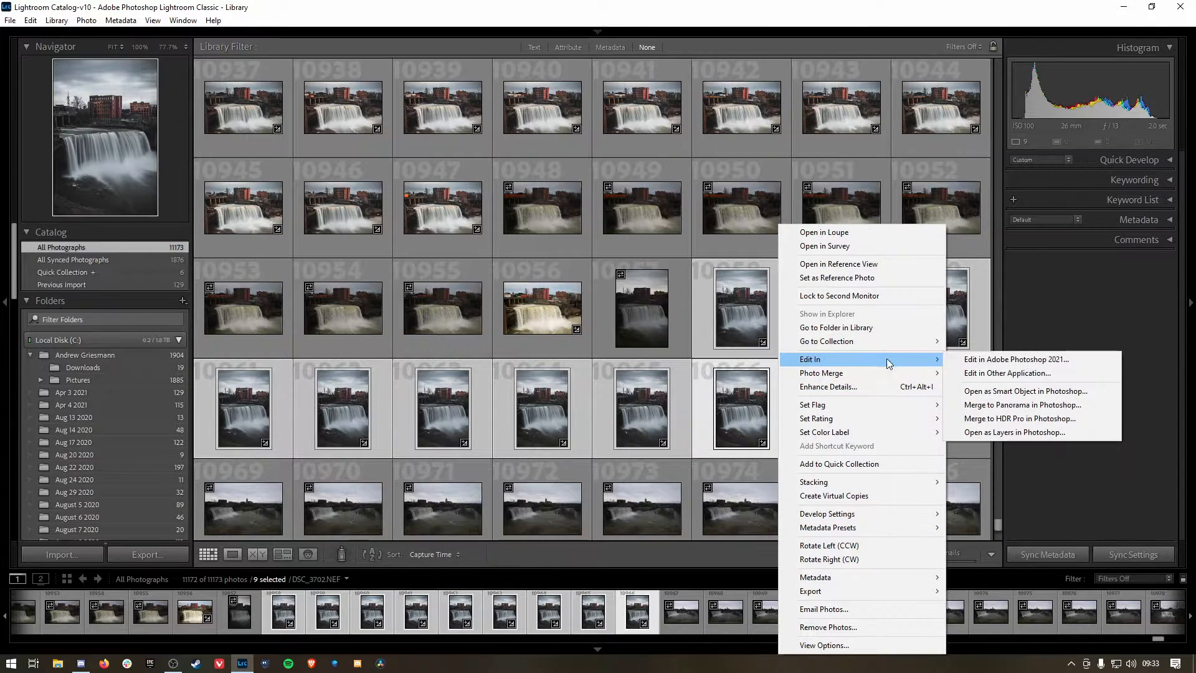
pyautogui.click(1029, 434)
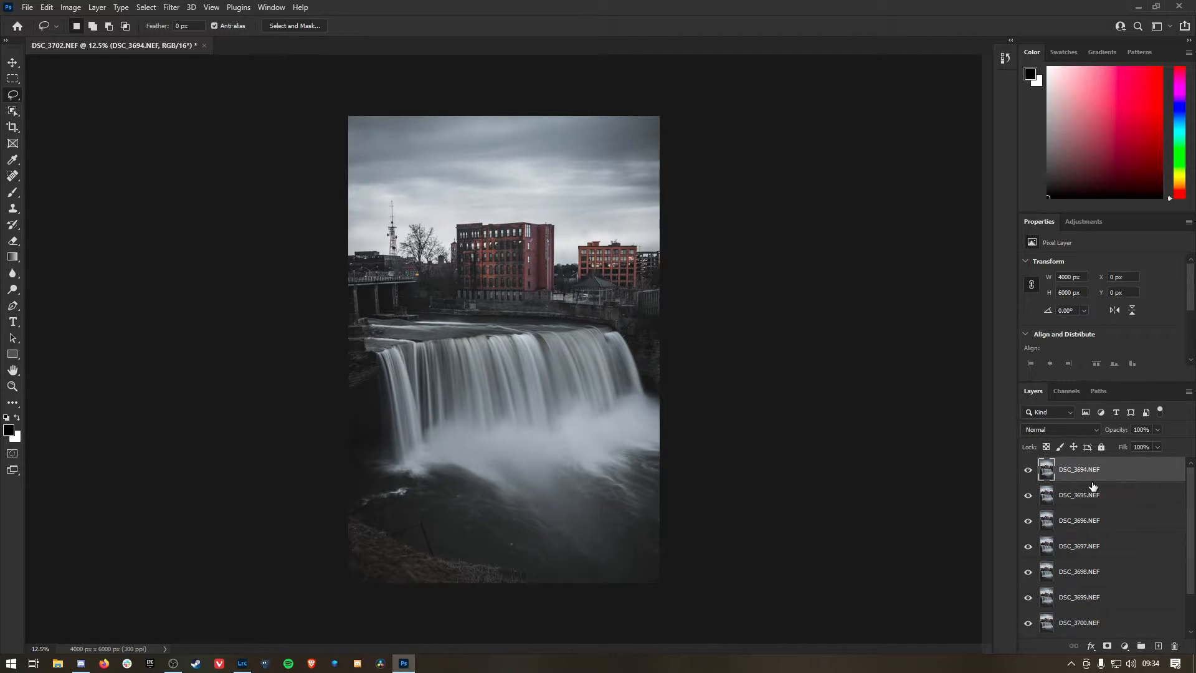
# Step: Convert all layers from DSC_3694.NEF through DSC_3702.NEF into a single smart object
pyautogui.scroll(-2, 1092, 486)
pyautogui.keyDown('shift'); pyautogui.click(1085, 631); pyautogui.keyUp('shift')
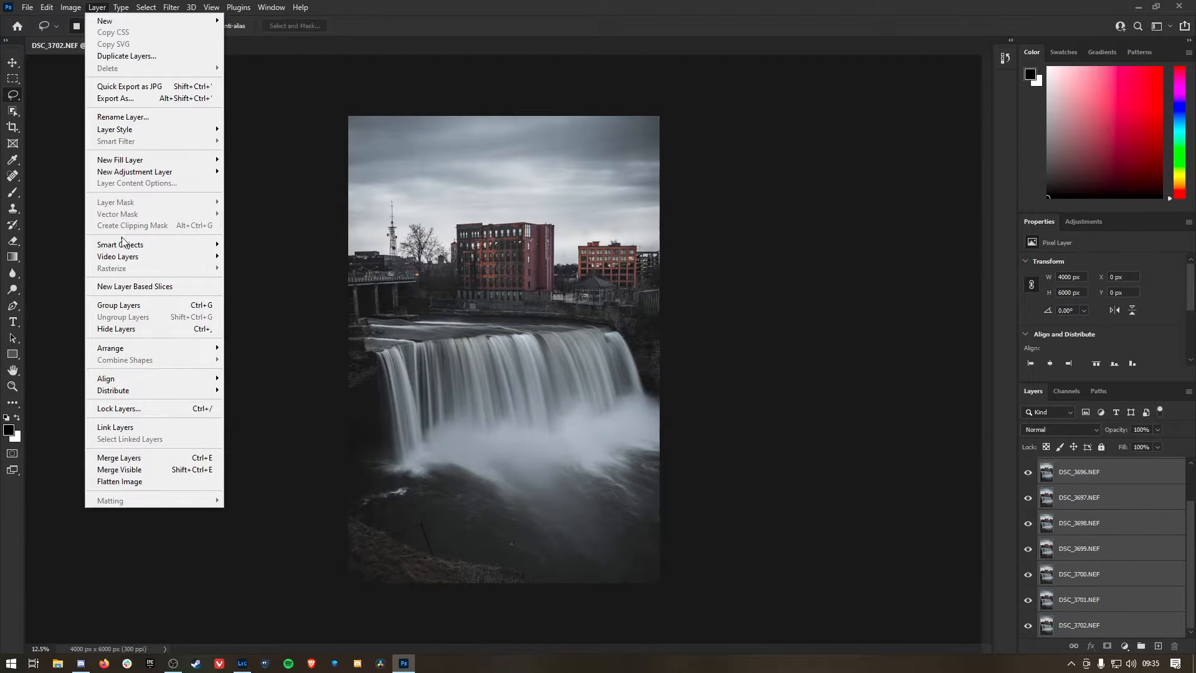
pyautogui.moveTo(124, 244)
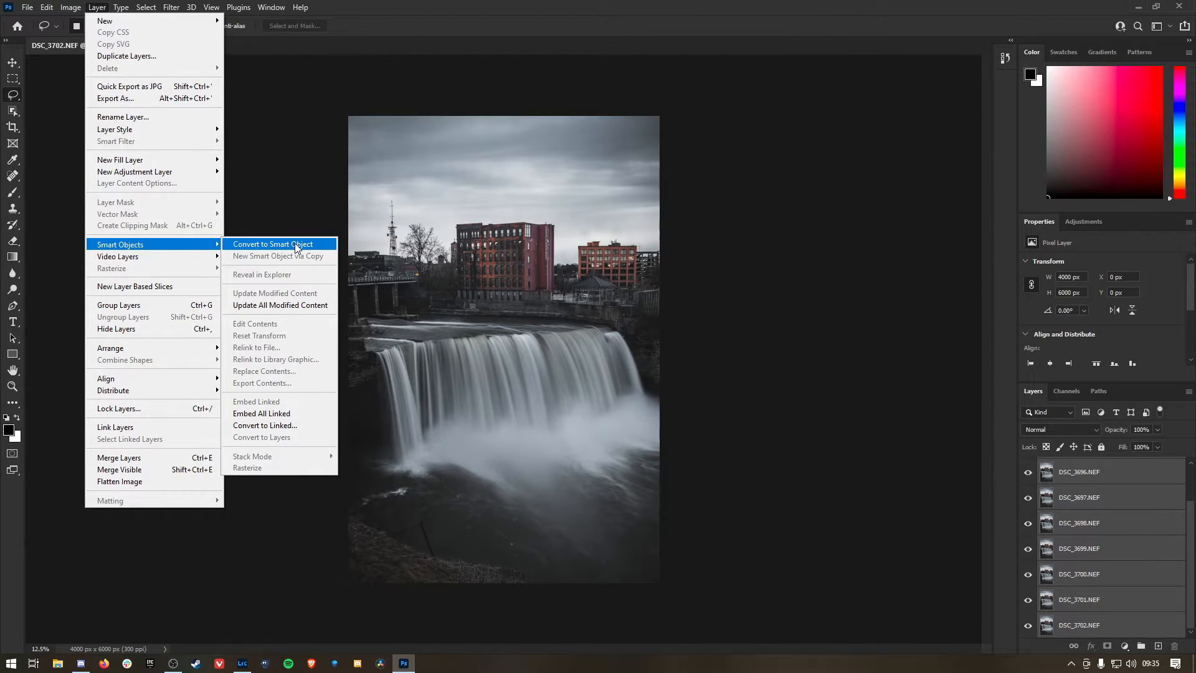
pyautogui.click(296, 246)
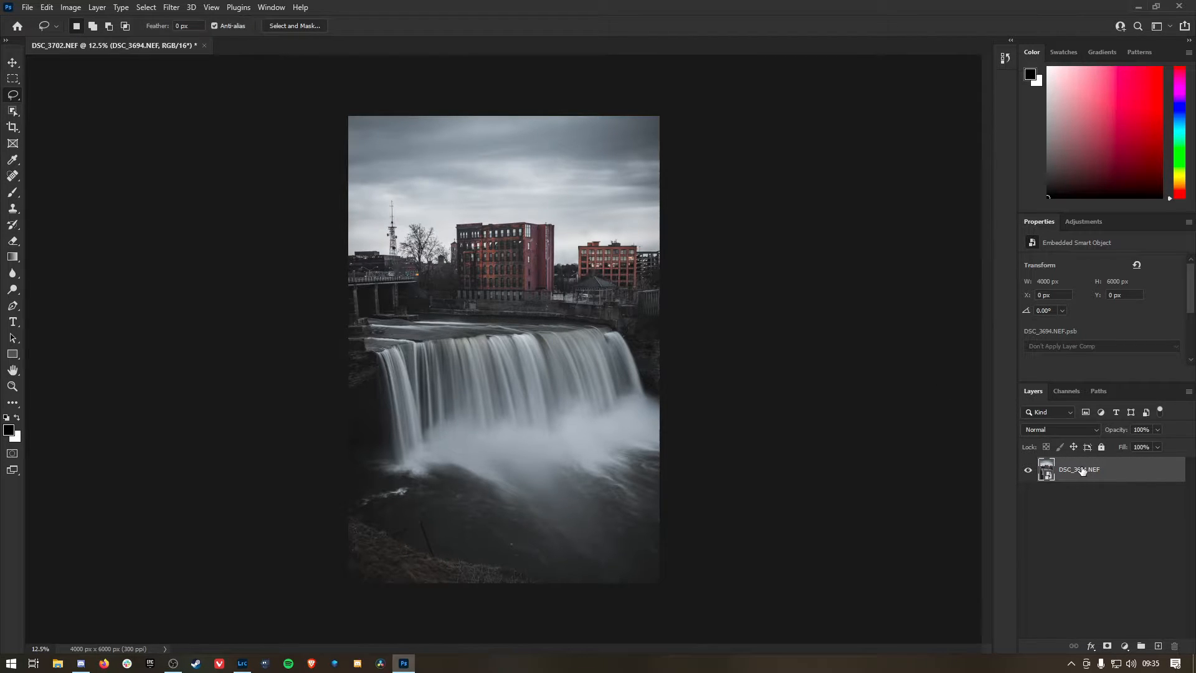
# Step: Set the smart object's stack mode to Mean to blend the exposures
pyautogui.click(98, 8)
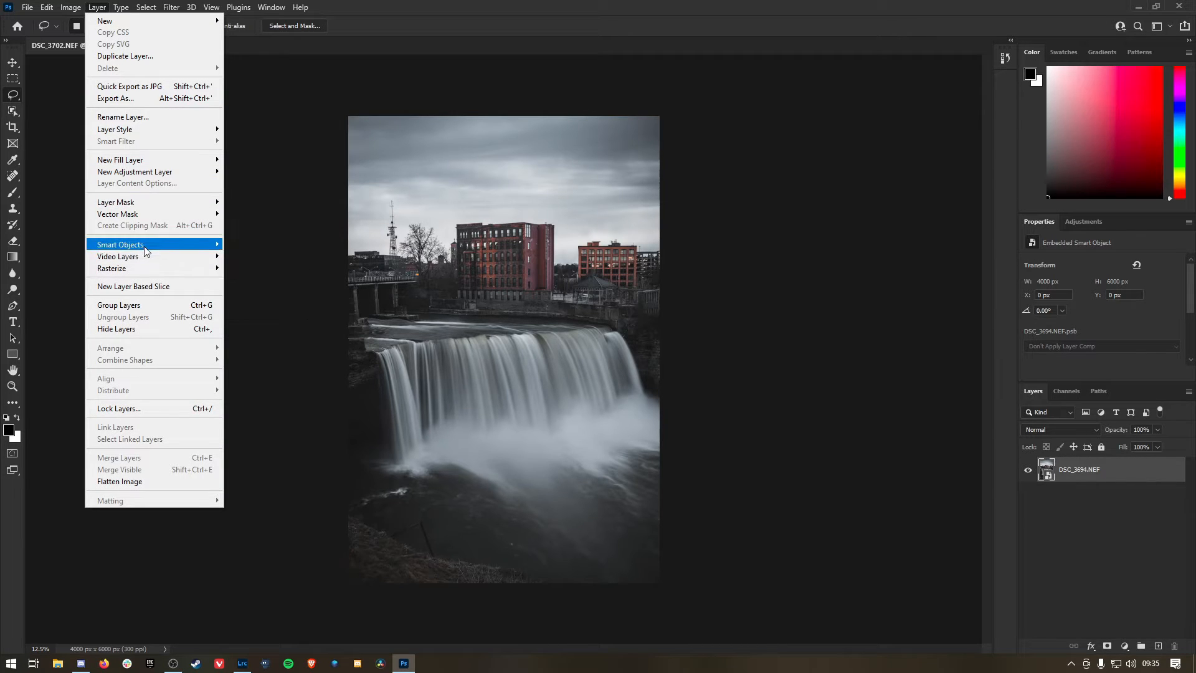
pyautogui.moveTo(145, 250)
pyautogui.moveTo(266, 456)
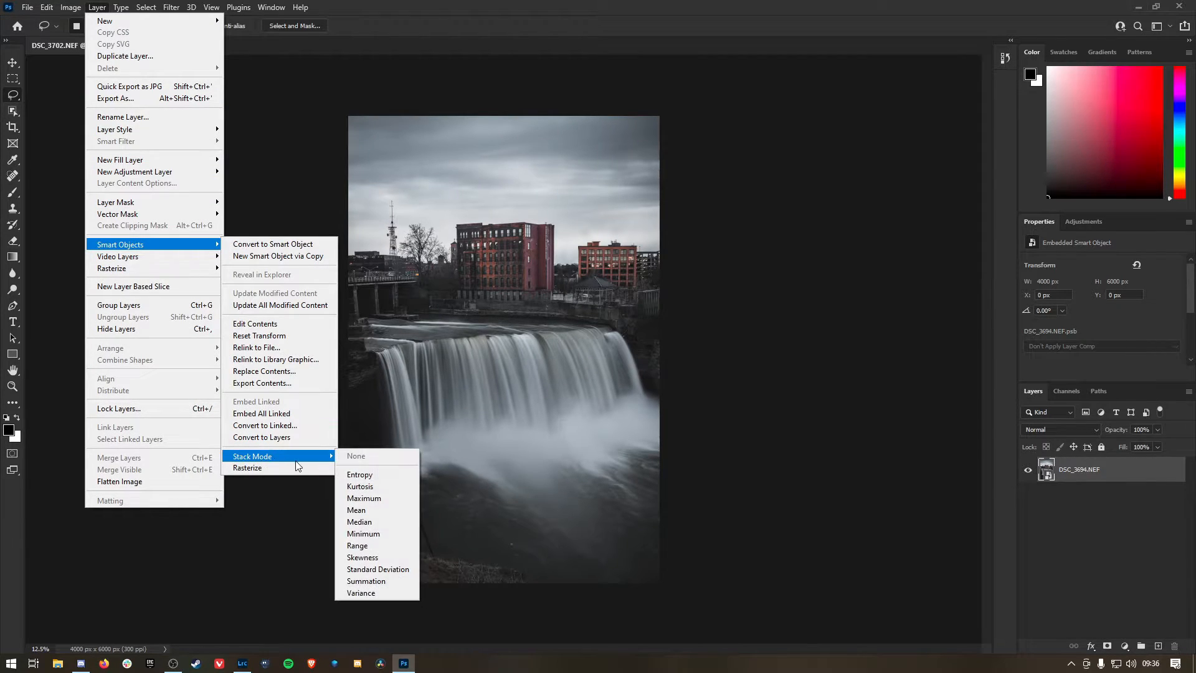
pyautogui.click(378, 511)
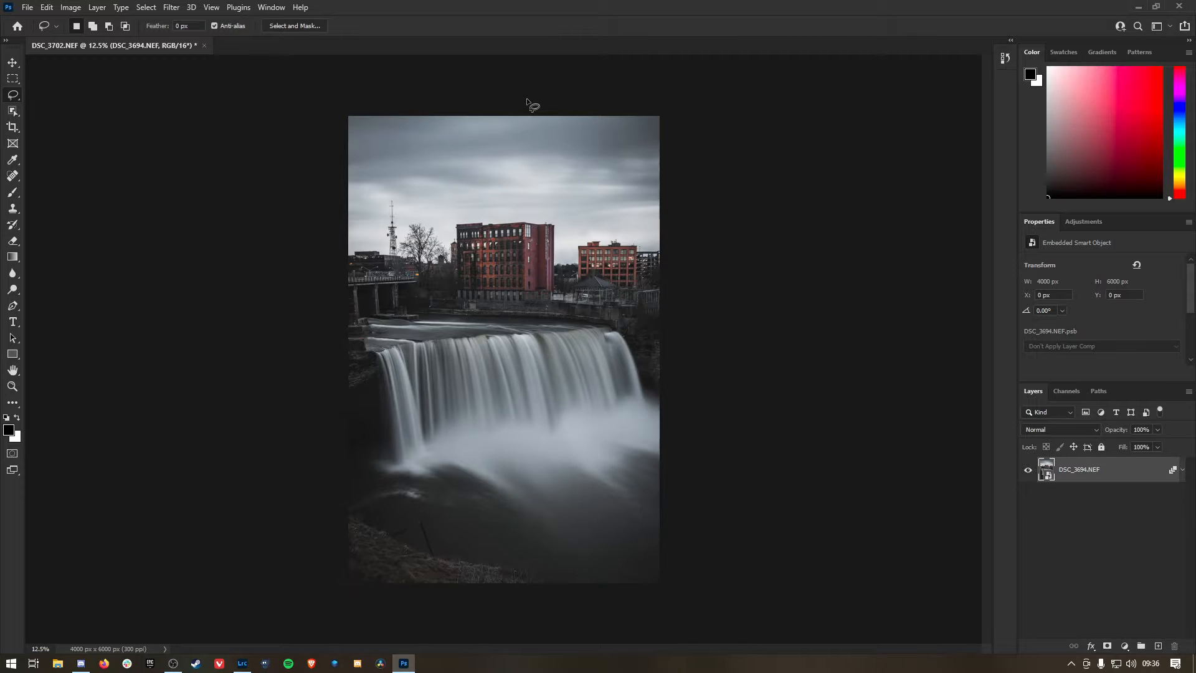
# Step: Save the stacked image and open the resulting DSC_3694-Edit.tif for developing in Lightroom Classic
pyautogui.click(27, 8)
pyautogui.click(64, 143)
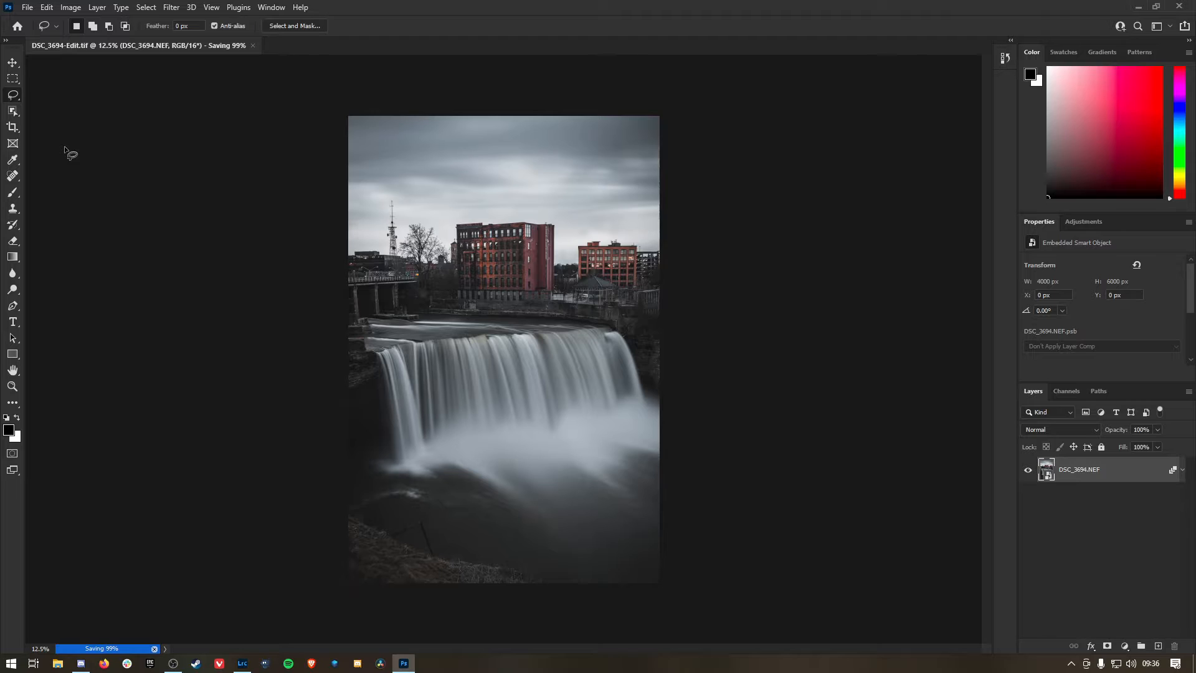
pyautogui.click(242, 662)
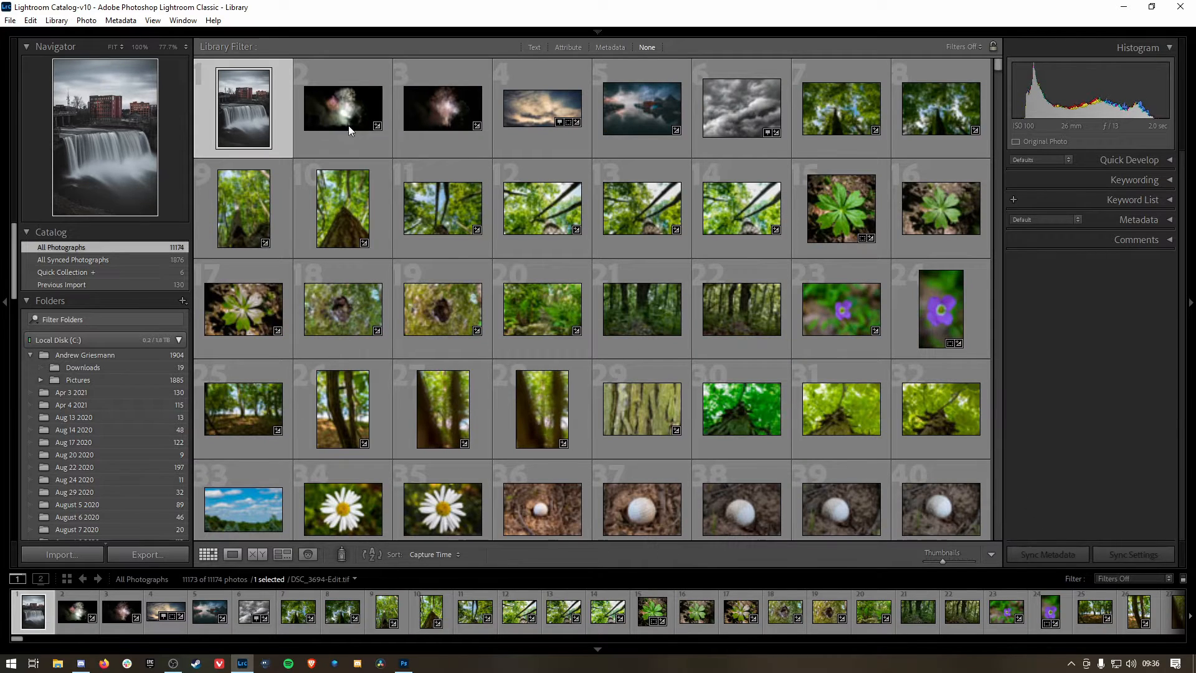
pyautogui.press('e')
pyautogui.press('d')
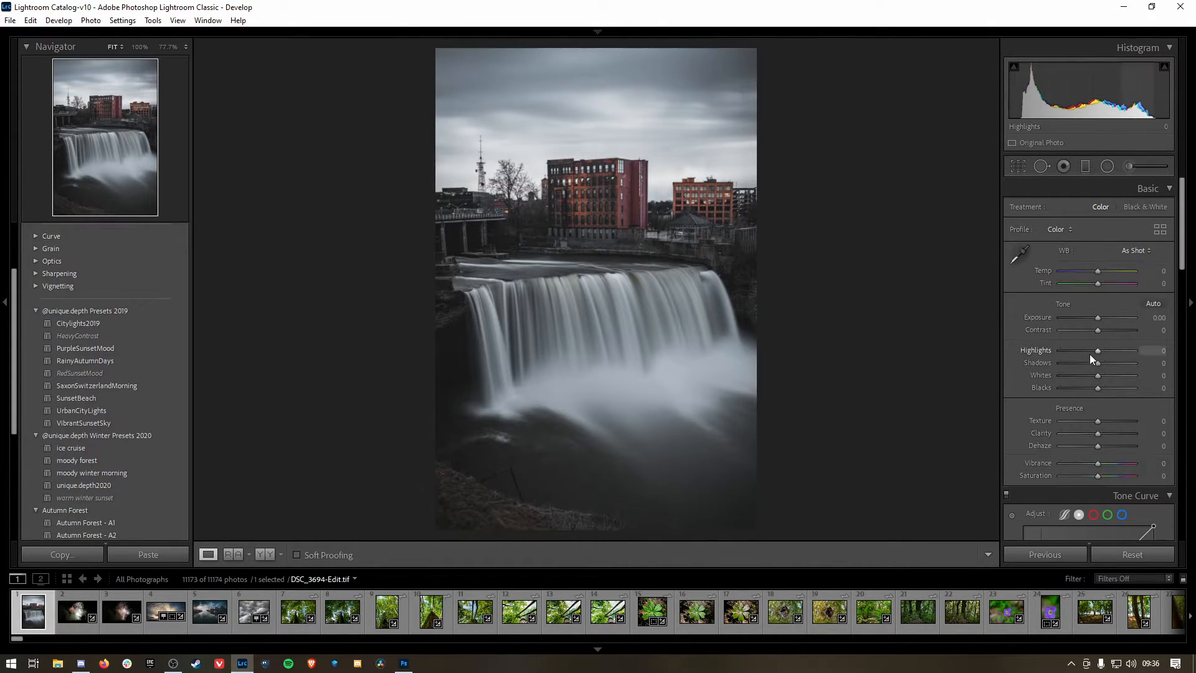
# Step: Remove the circular dust spot near the upper-left corner of the sky with Spot Removal in Heal mode at brush size 54
pyautogui.click(1040, 167)
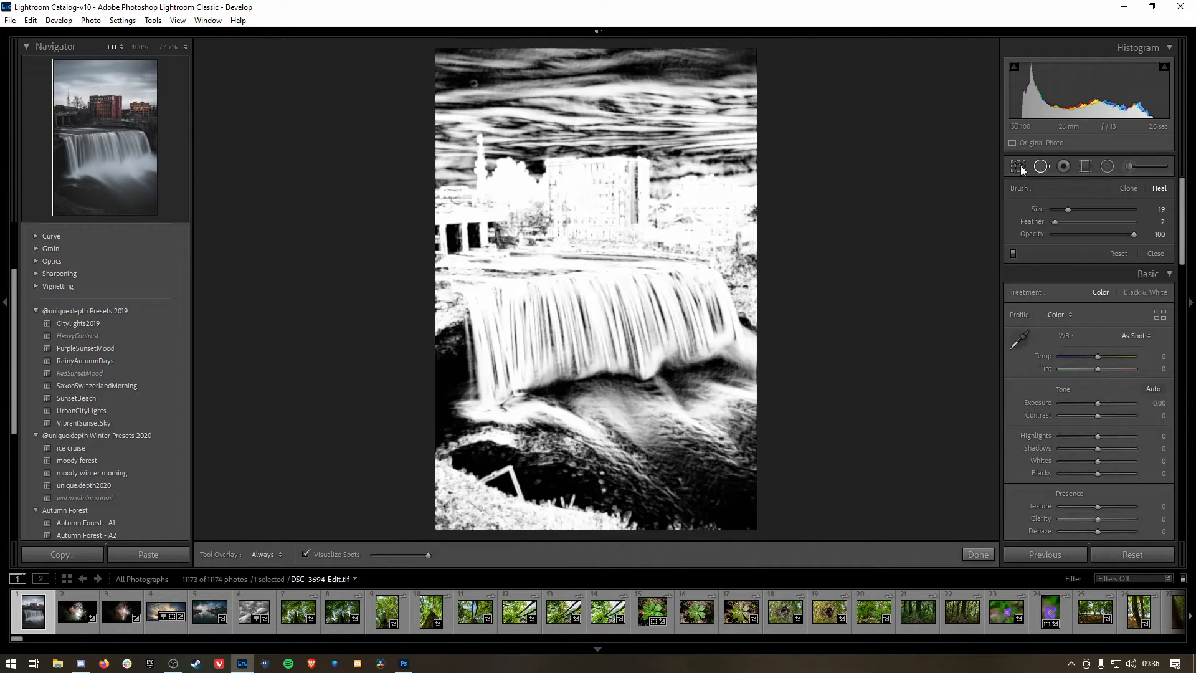
pyautogui.click(1040, 166)
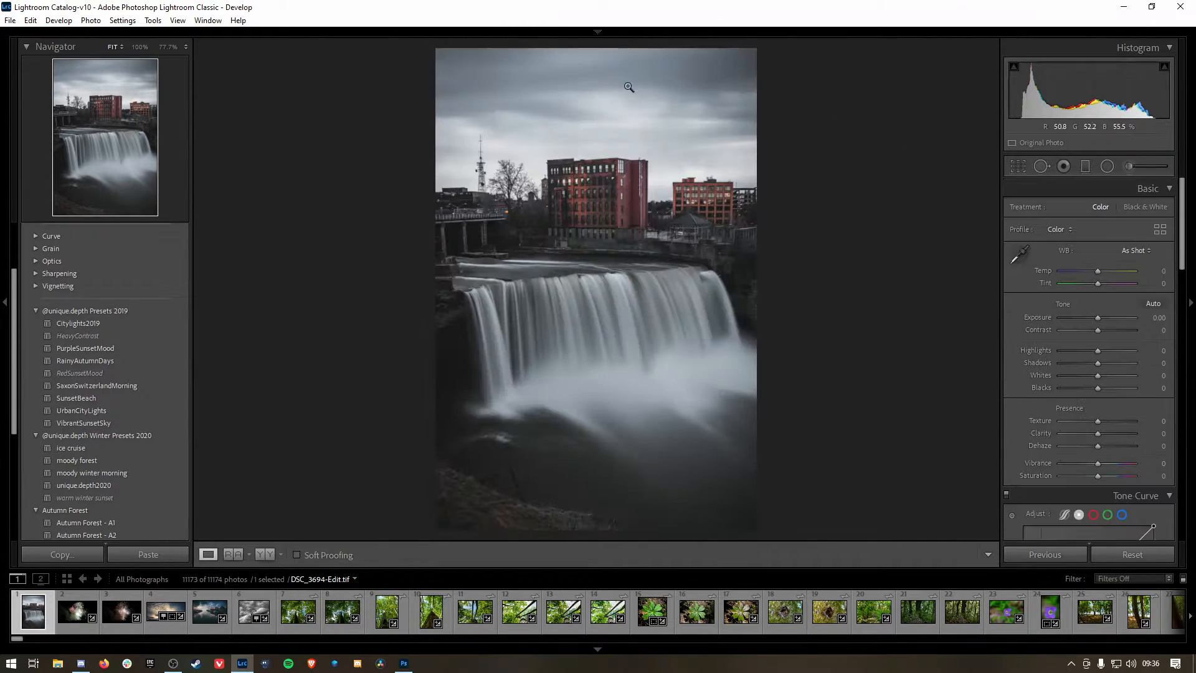
pyautogui.click(469, 77)
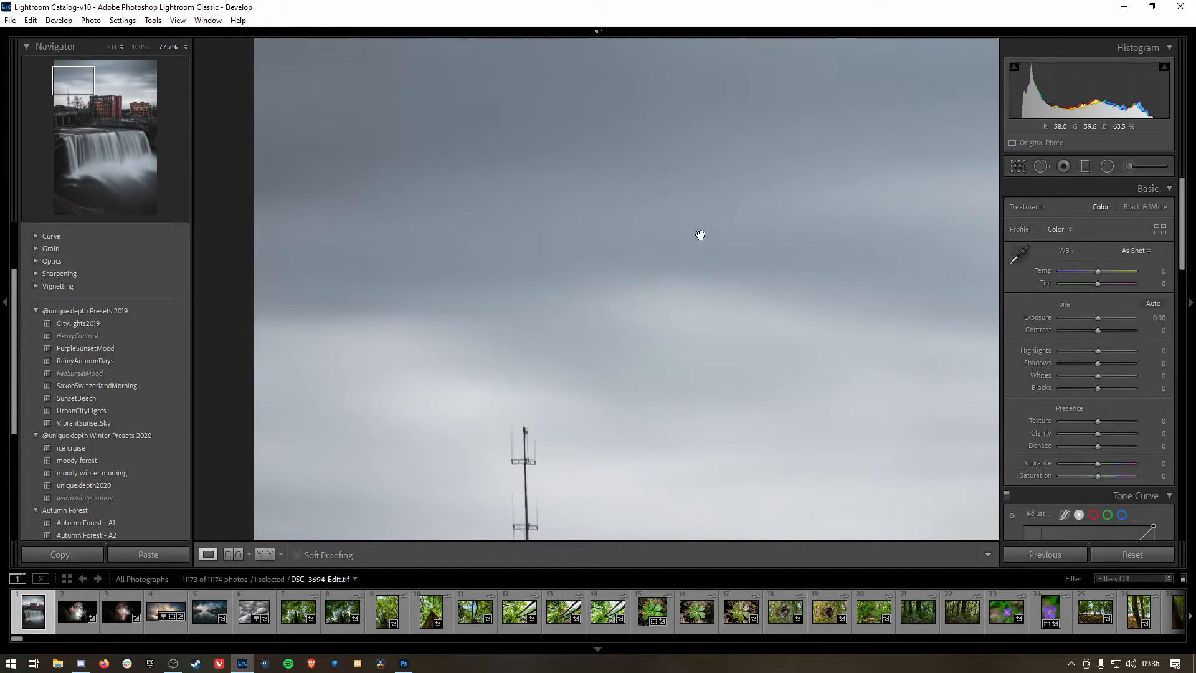
pyautogui.moveTo(699, 235); pyautogui.dragTo(661, 190)
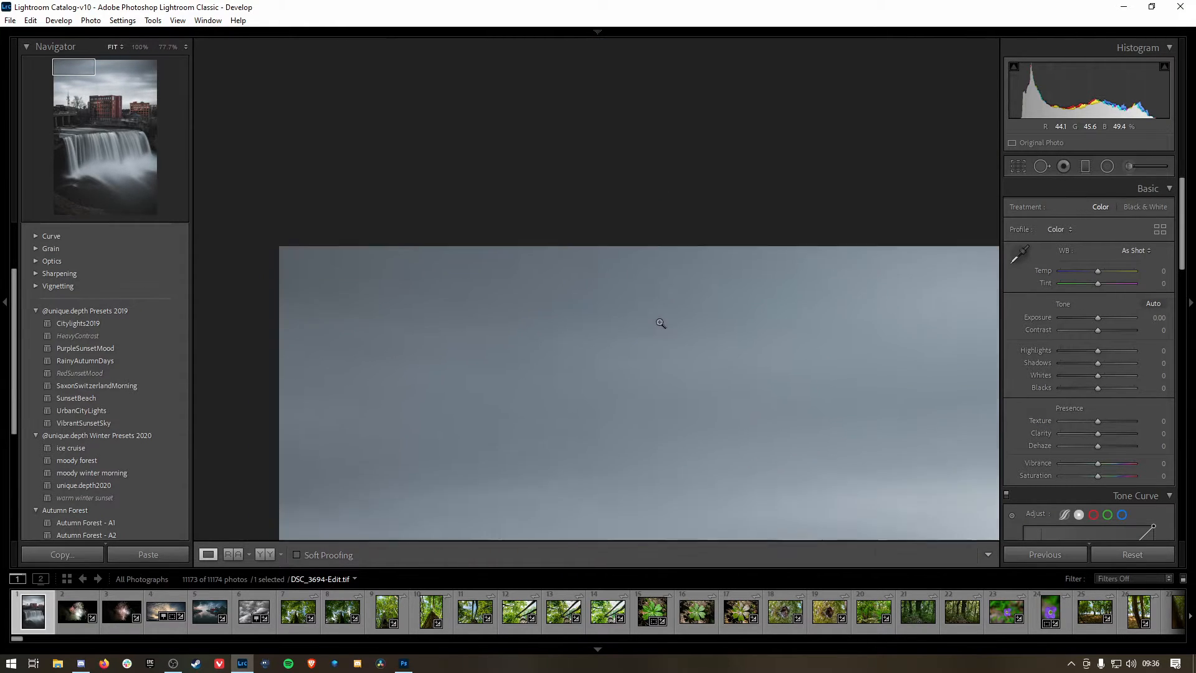
pyautogui.click(662, 324)
pyautogui.click(494, 110)
pyautogui.click(1040, 166)
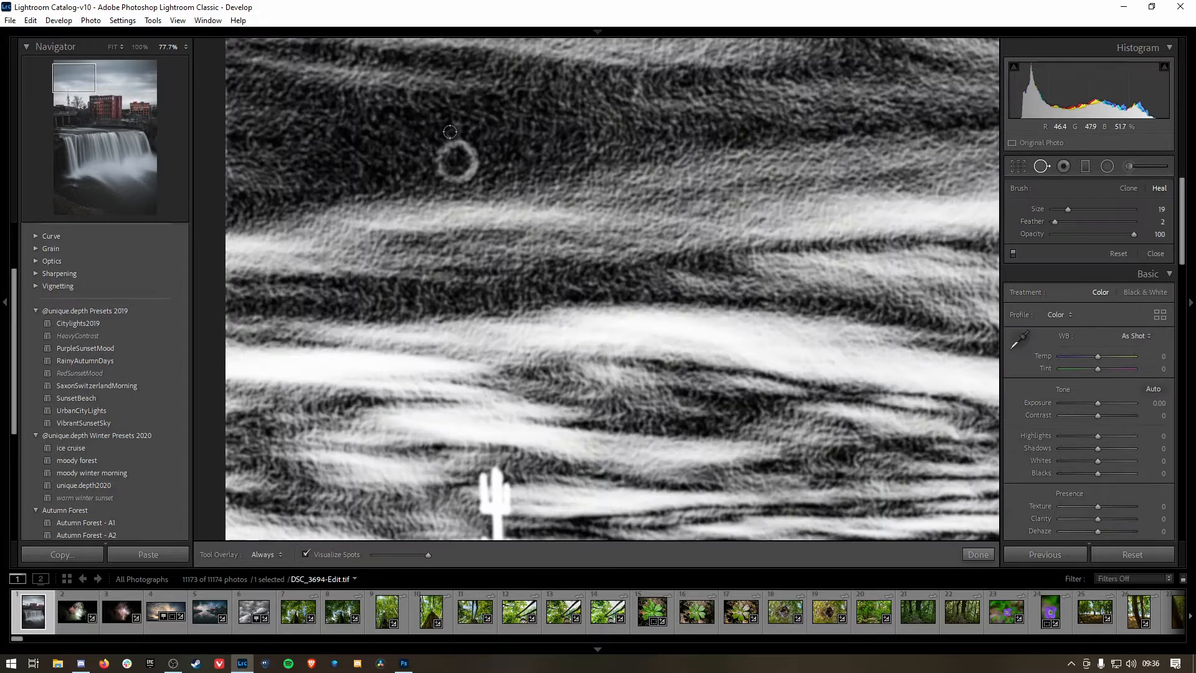
pyautogui.scroll(10, 464, 161)
pyautogui.click(455, 160)
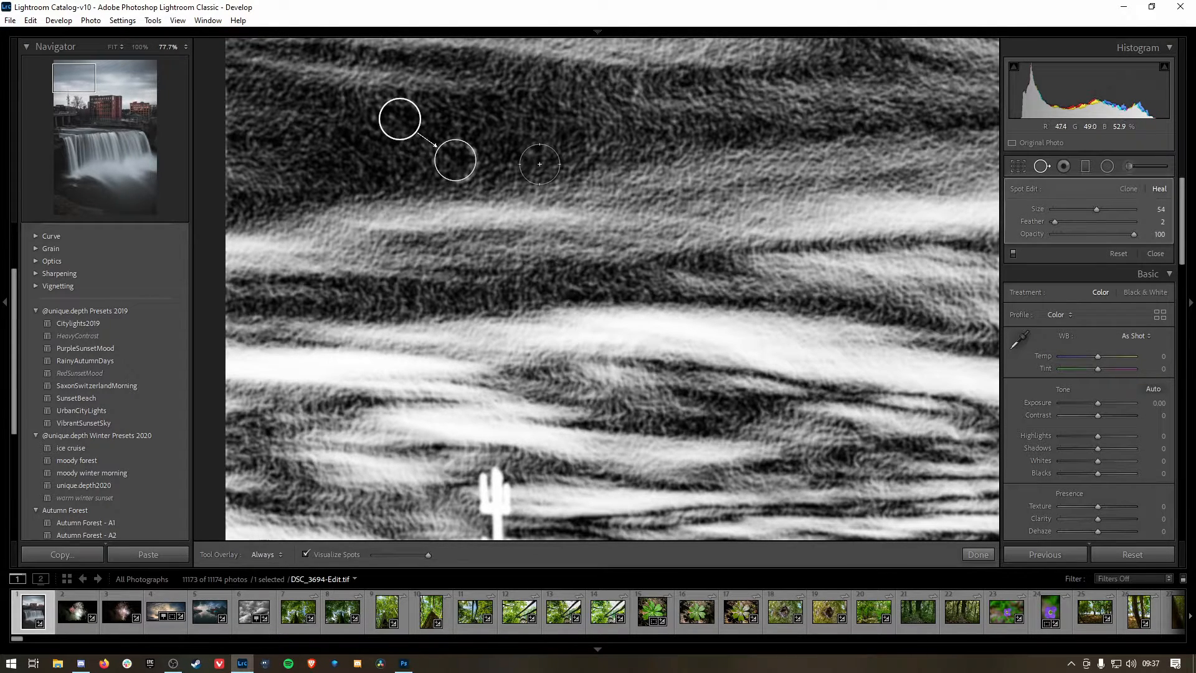
pyautogui.press('q')
pyautogui.click(516, 174)
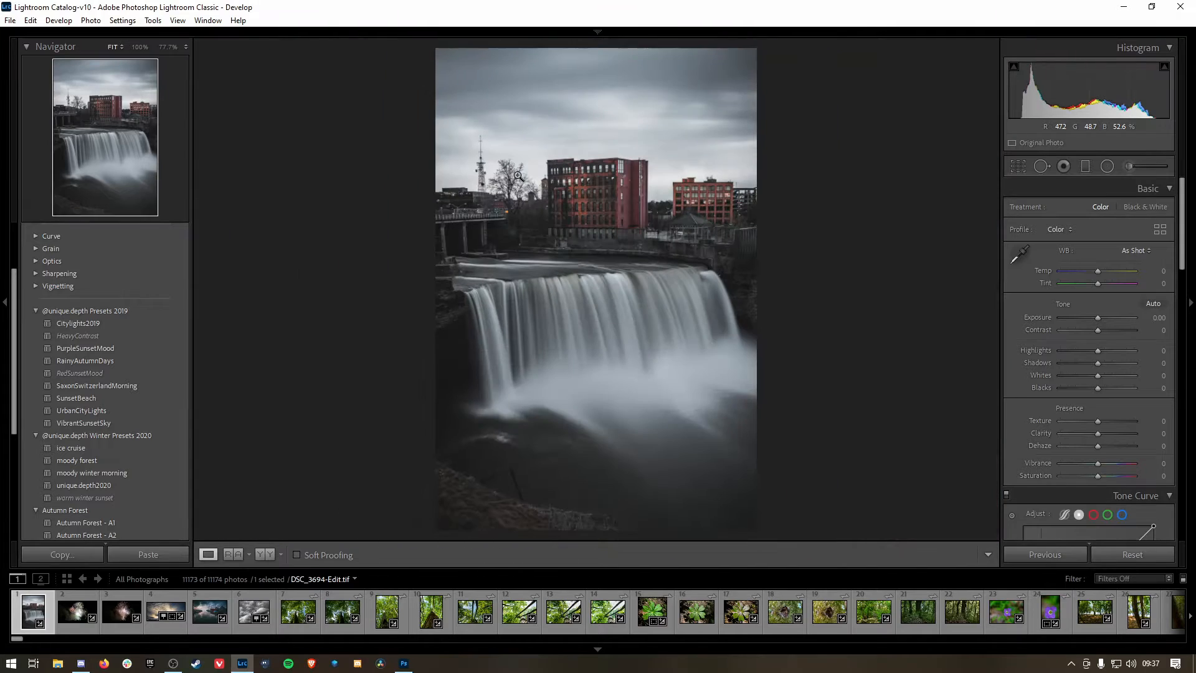
# Step: Inspect the sky, waterfall and dark water up close for remaining dust spots, comparing the normal image with the Visualize Spots overlay
pyautogui.click(642, 96)
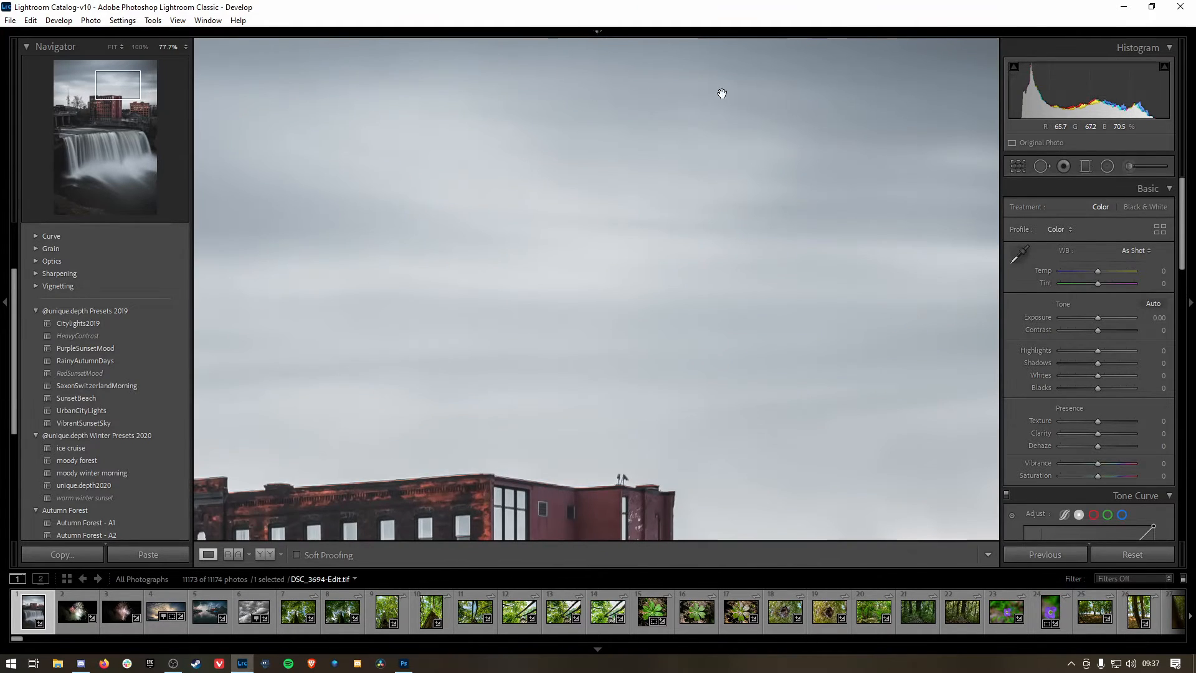
pyautogui.click(853, 112)
pyautogui.click(1041, 165)
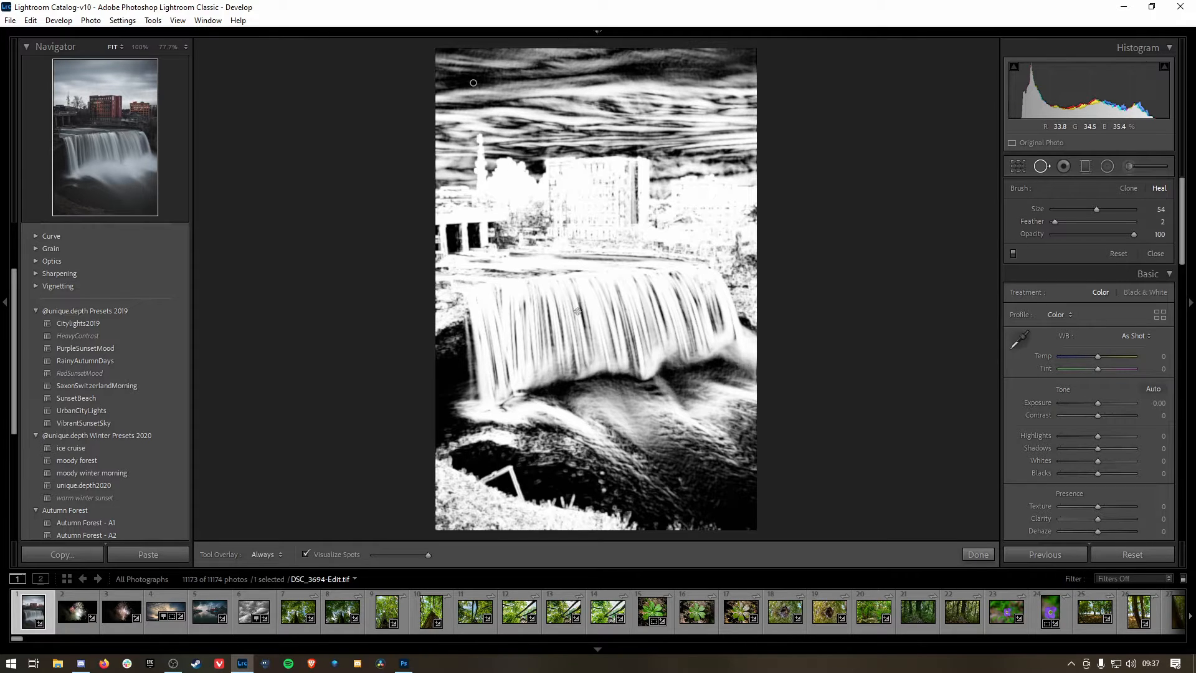
pyautogui.click(1041, 167)
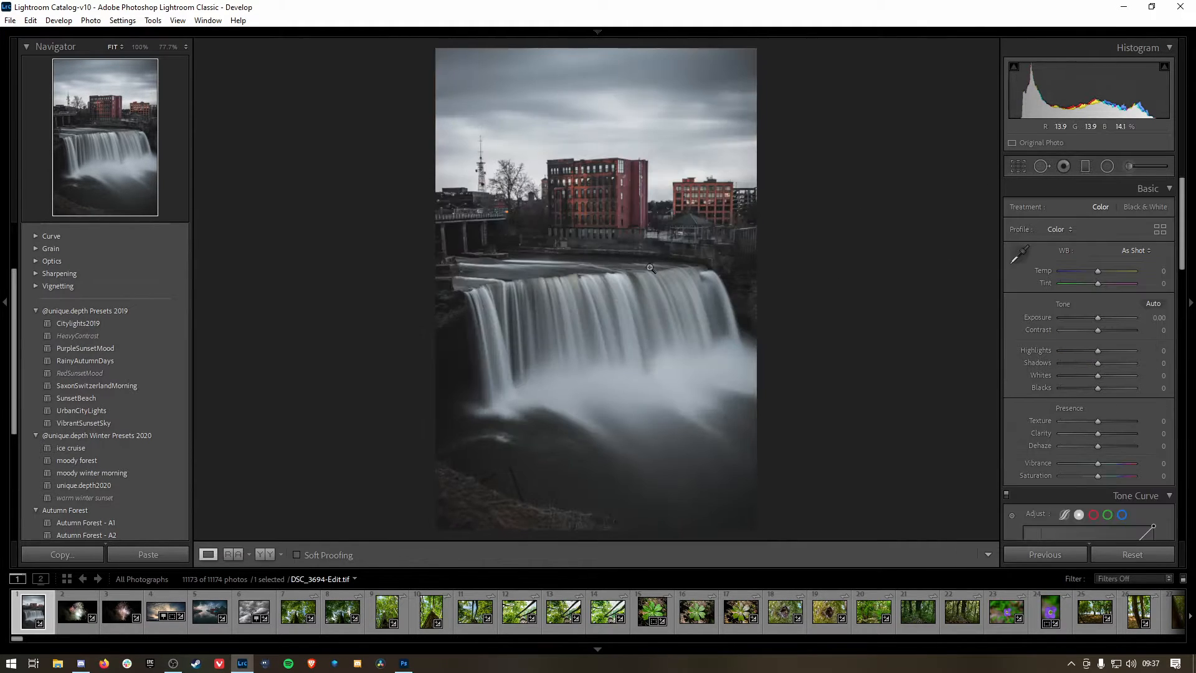
pyautogui.click(685, 280)
pyautogui.click(1042, 167)
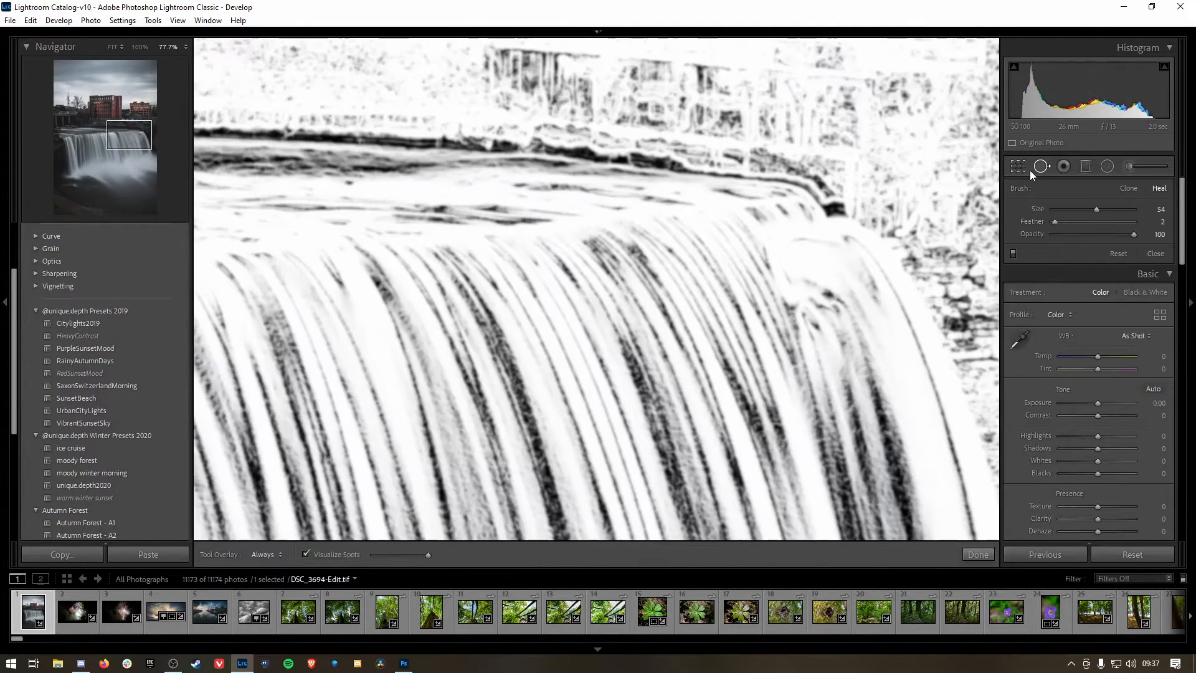
pyautogui.click(1035, 167)
pyautogui.moveTo(543, 378); pyautogui.dragTo(666, 180)
pyautogui.click(536, 312)
pyautogui.click(1049, 164)
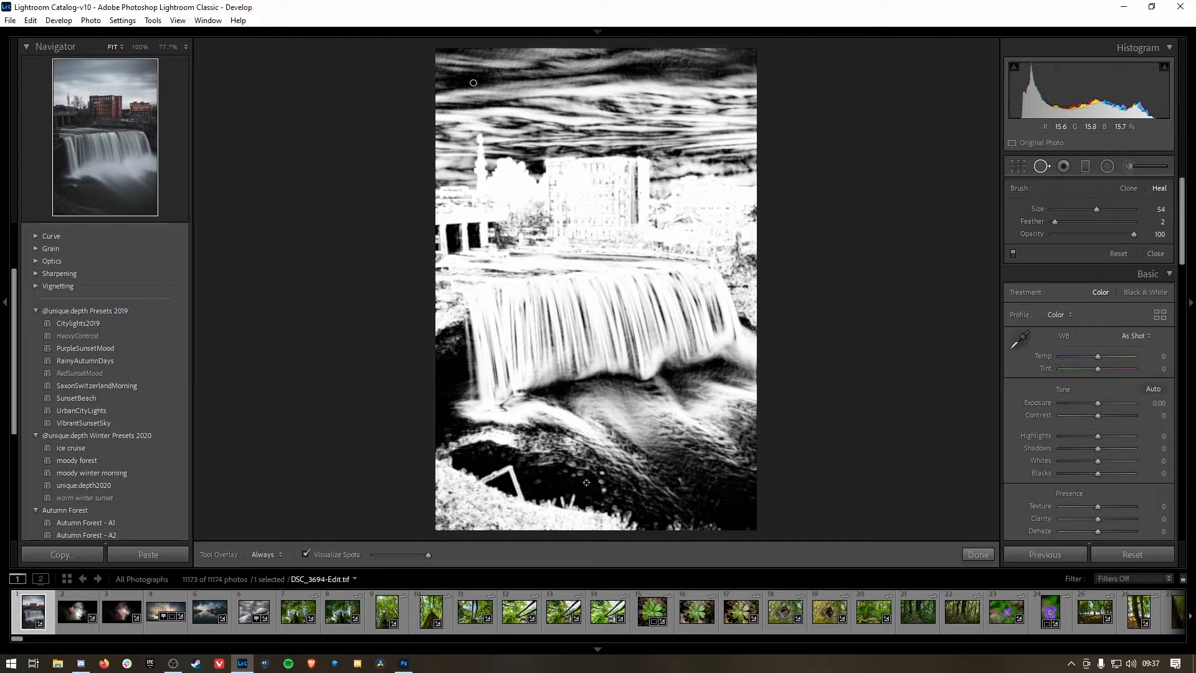
pyautogui.click(1038, 167)
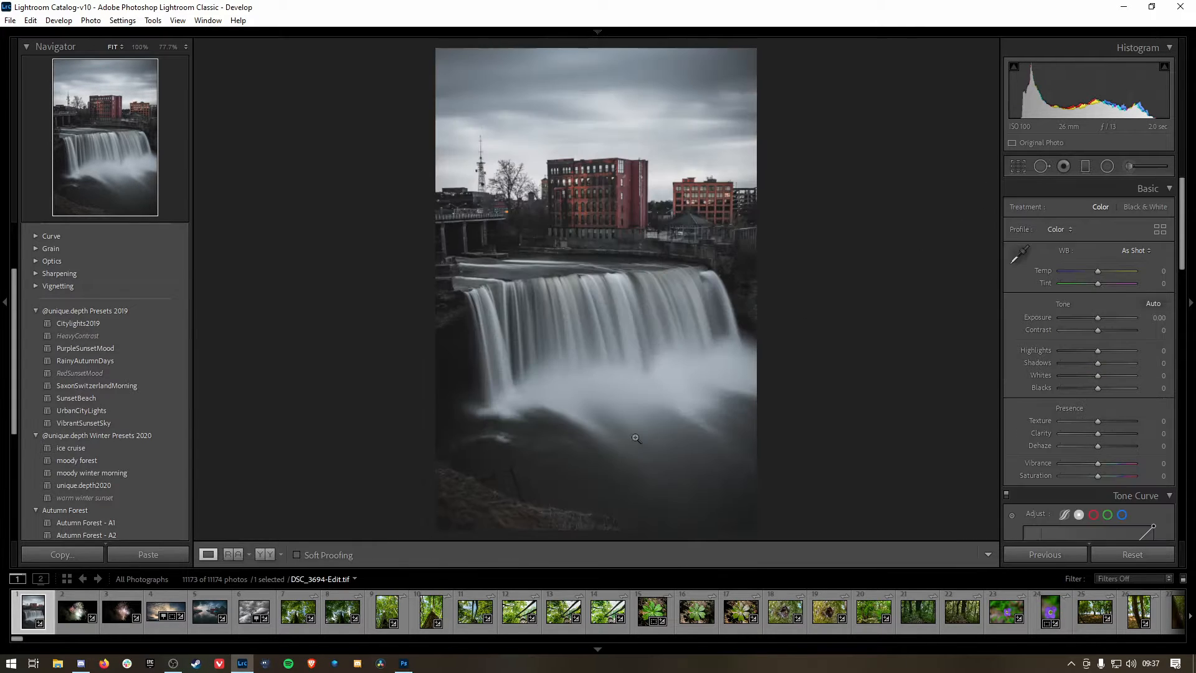
pyautogui.click(597, 477)
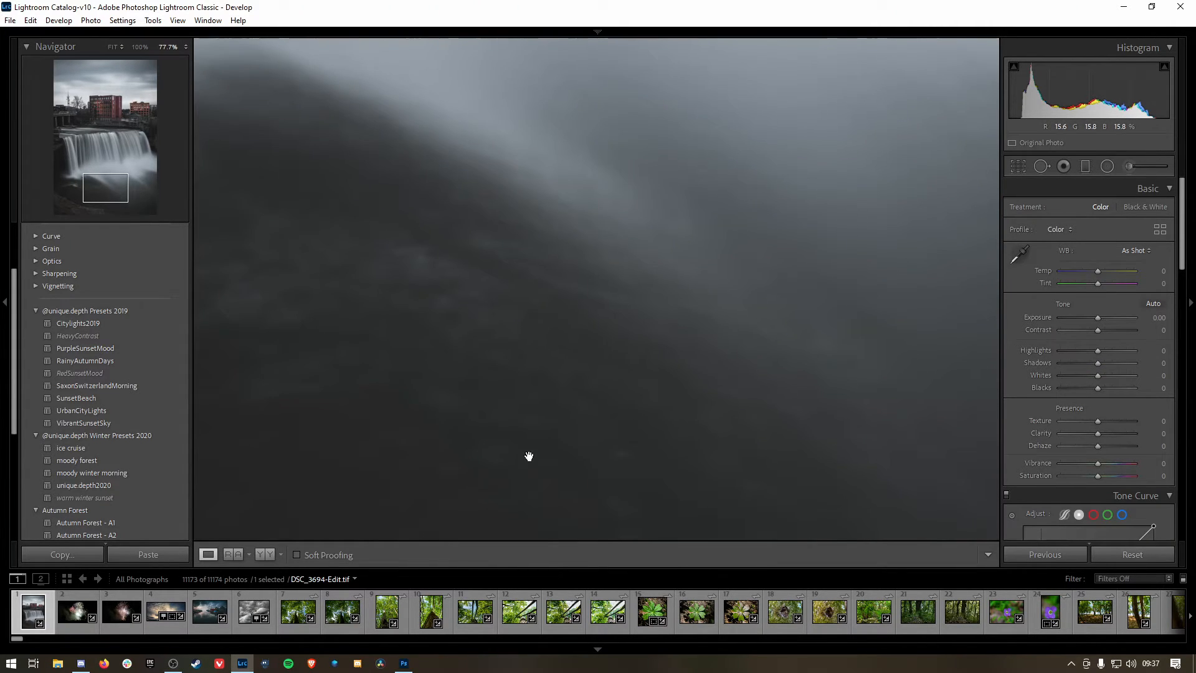
pyautogui.click(583, 448)
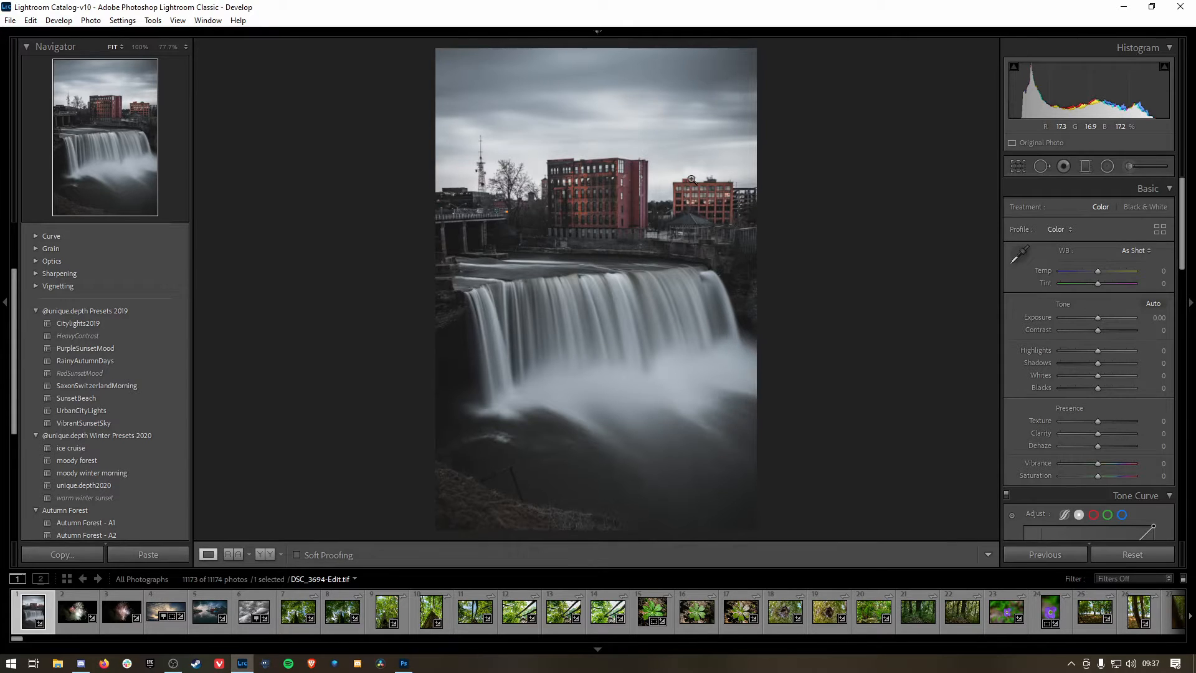
# Step: Try the Level Upright correction on the photo and turn Upright back off
pyautogui.scroll(-10, 1029, 342)
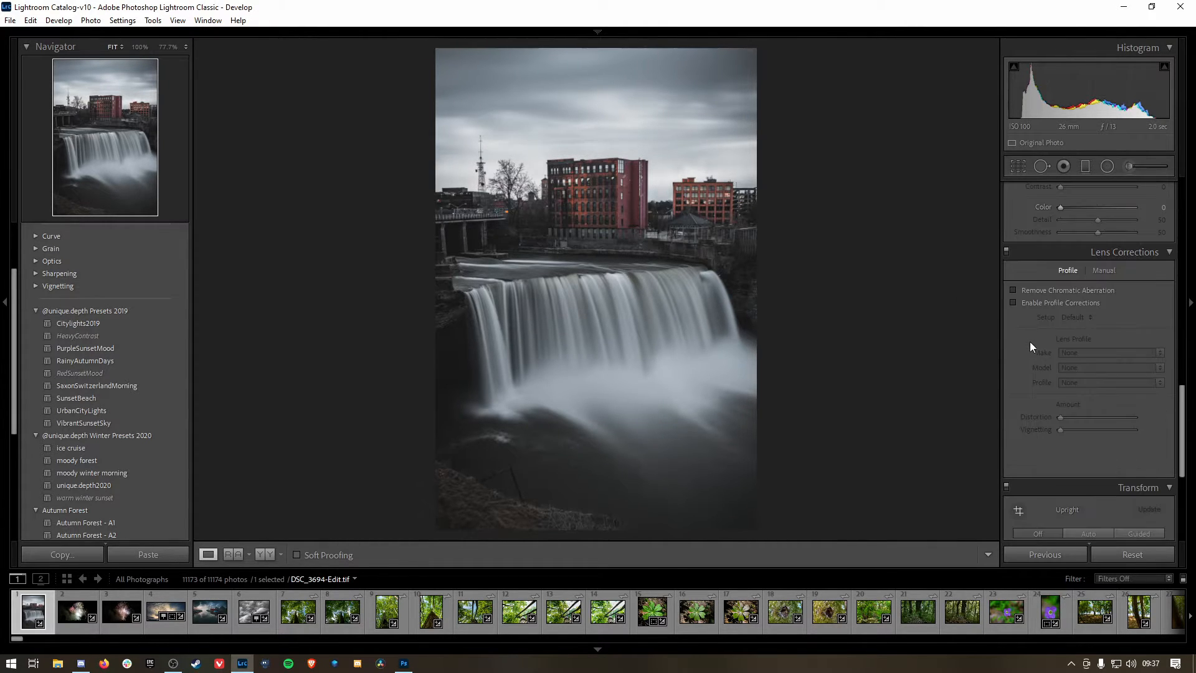
pyautogui.scroll(-3, 1026, 357)
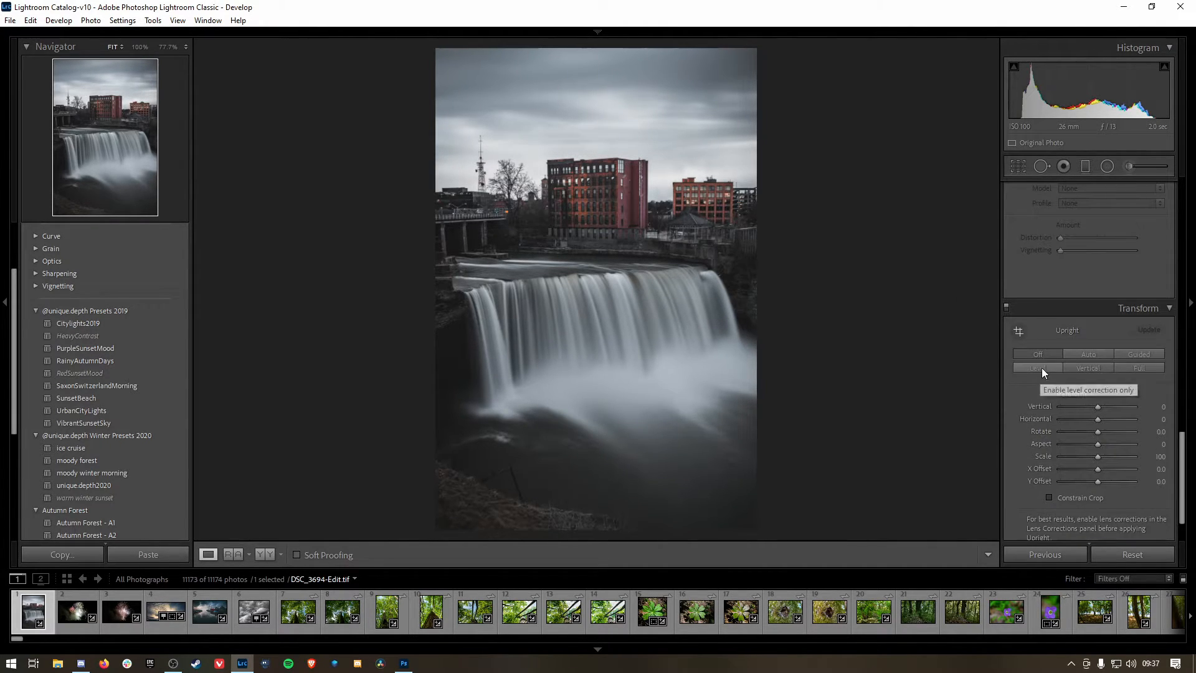
pyautogui.click(1041, 368)
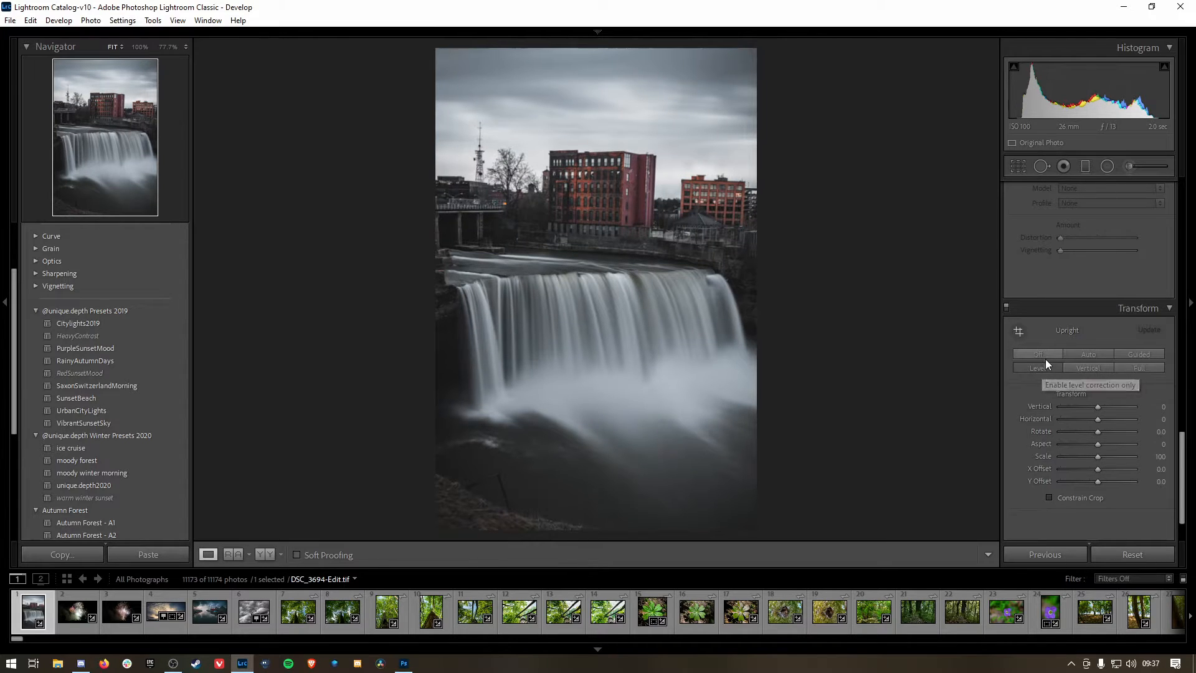
pyautogui.click(1046, 355)
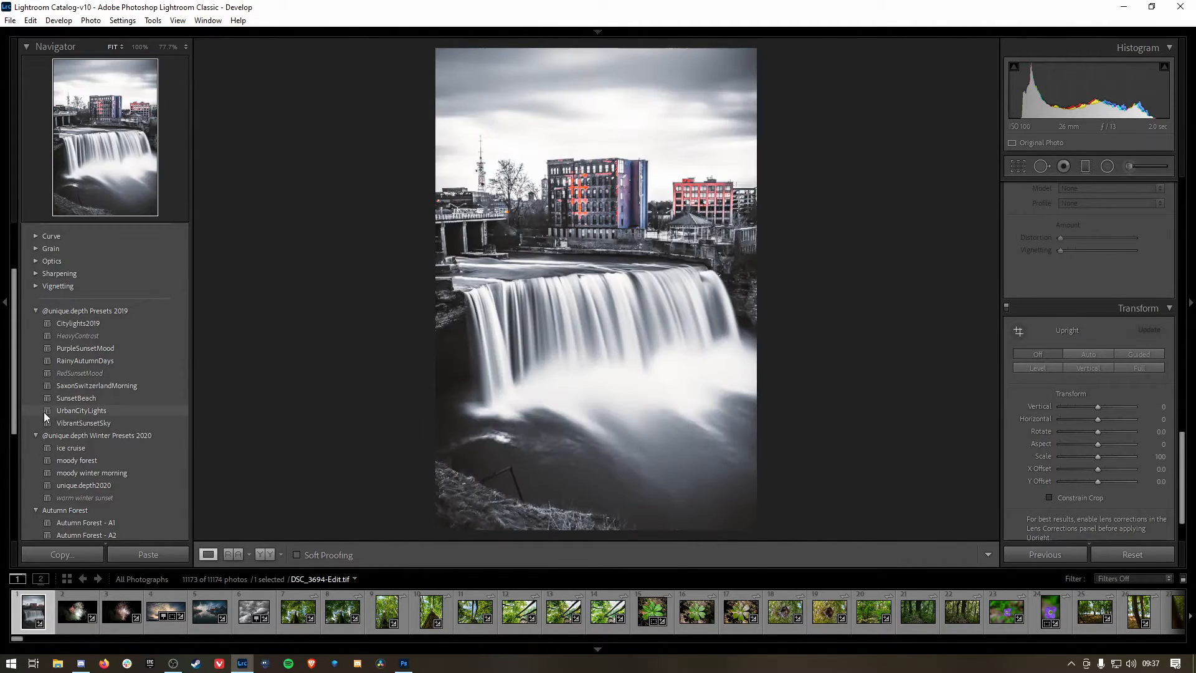
# Step: Try the Medium Contrast and Strong Contrast point curves on the photo and restore the Linear curve
pyautogui.scroll(15, 1016, 319)
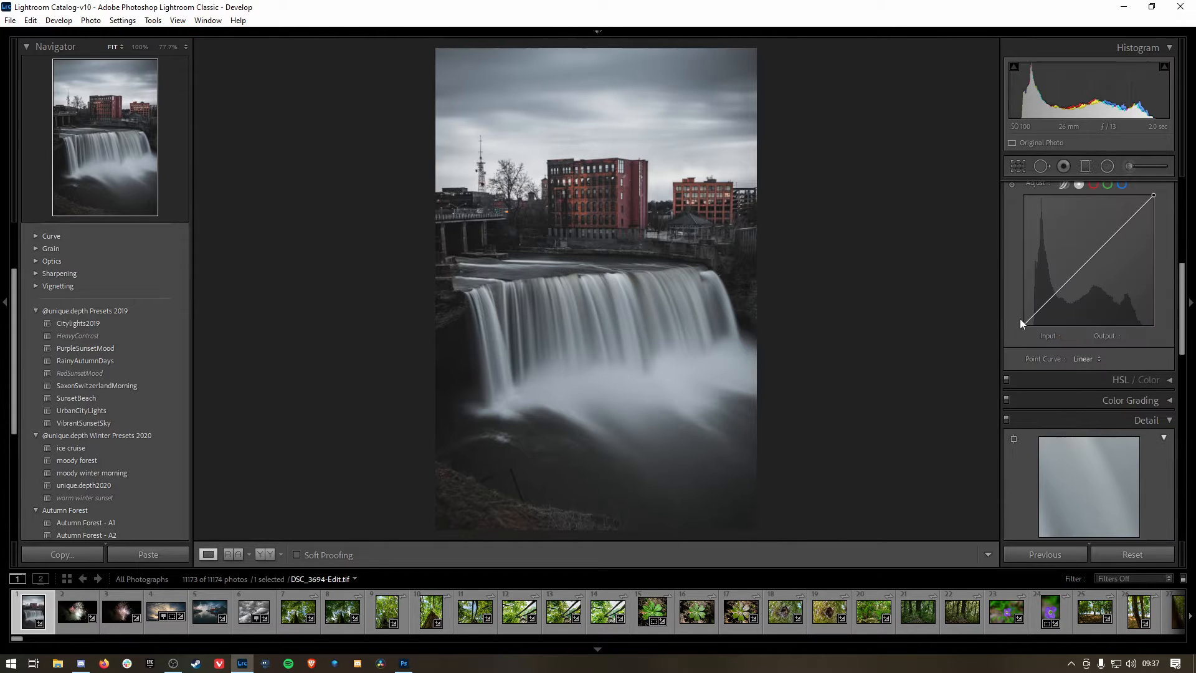
pyautogui.scroll(-5, 1020, 318)
pyautogui.click(1086, 268)
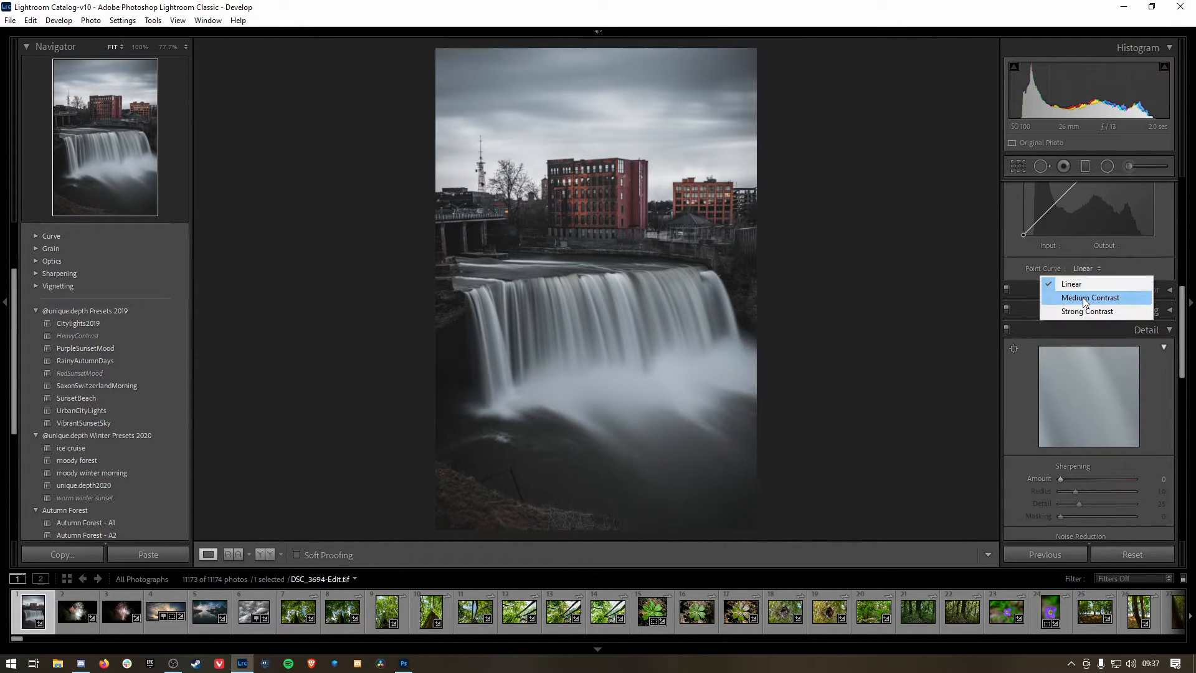
pyautogui.click(1086, 298)
pyautogui.click(1096, 269)
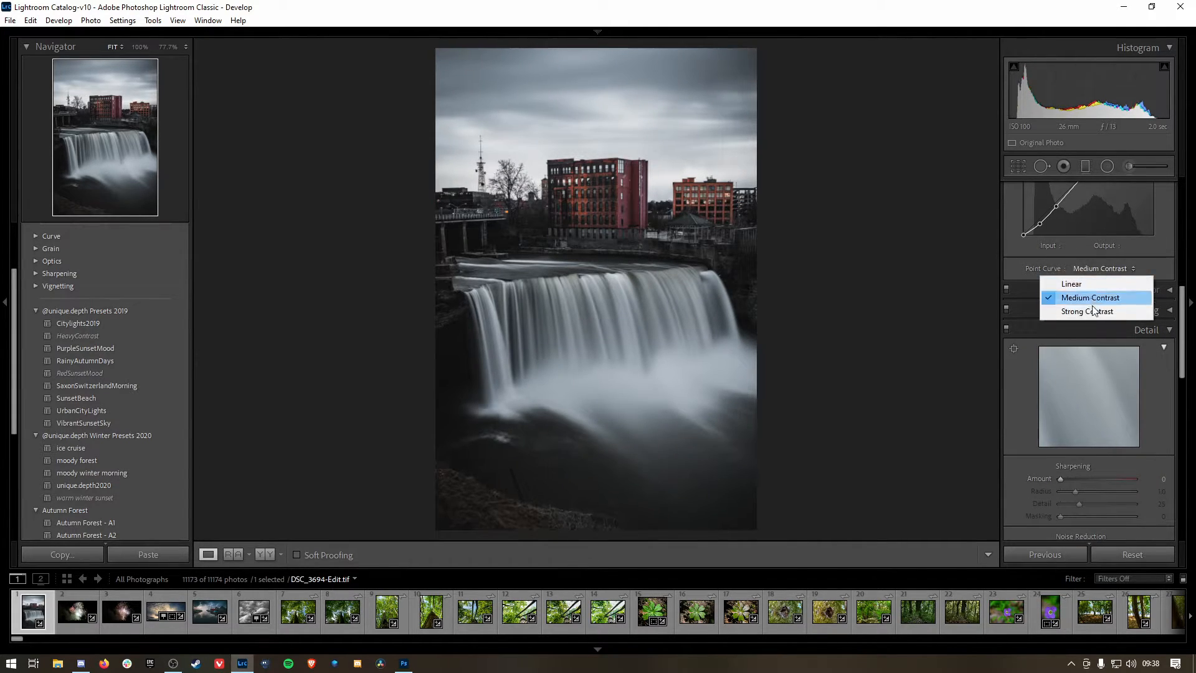
pyautogui.click(1091, 311)
pyautogui.click(1103, 269)
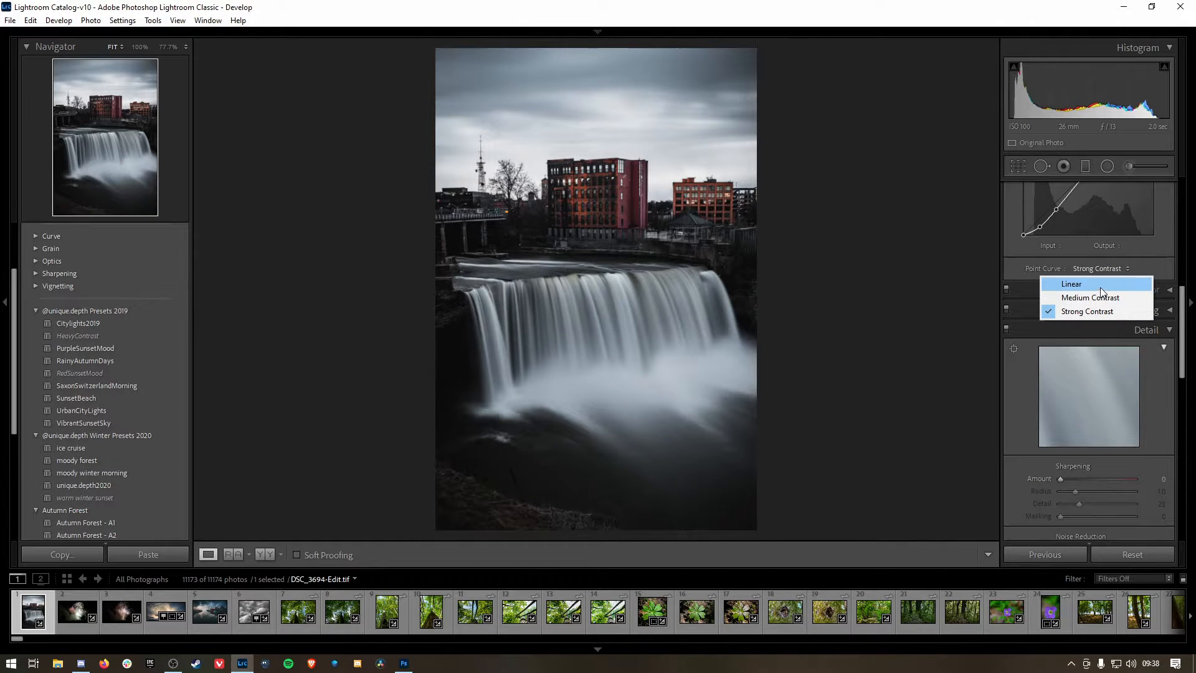
pyautogui.click(1100, 284)
# Step: Set the photo's Texture to +16 and Clarity to +8
pyautogui.scroll(5, 1030, 295)
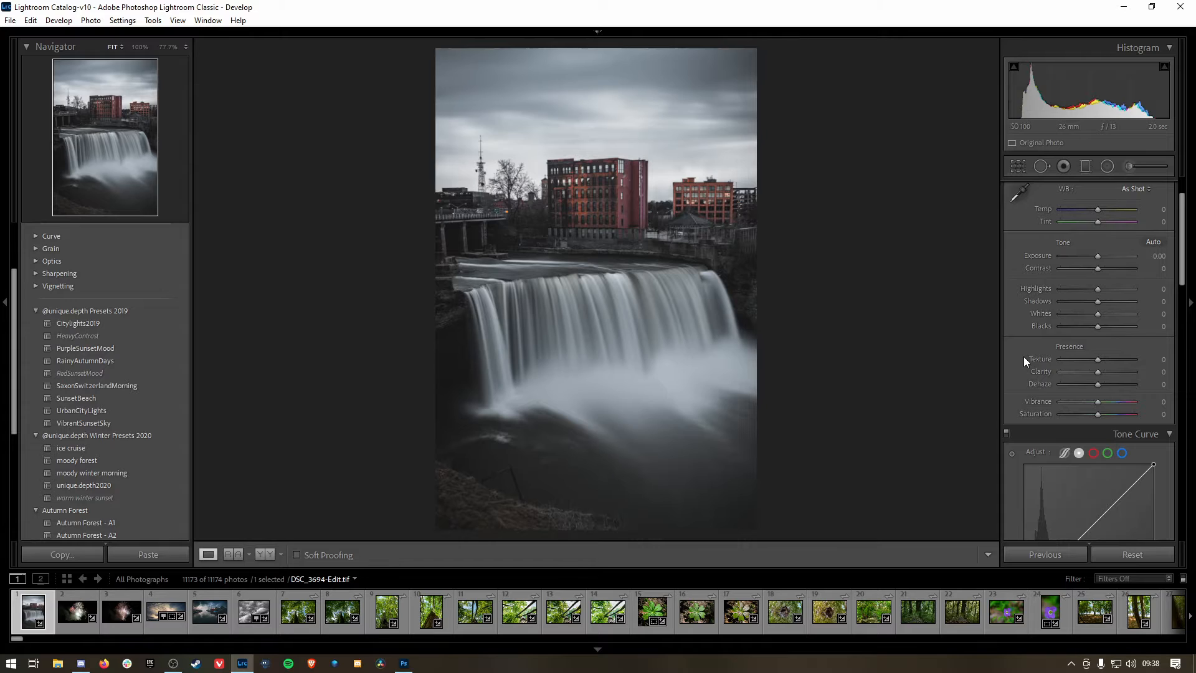
pyautogui.moveTo(1097, 361); pyautogui.dragTo(1104, 360)
# Step: Try Dehaze at +100 to check the photo for dust spots and reset Dehaze to 0
pyautogui.moveTo(1099, 384); pyautogui.dragTo(1146, 384)
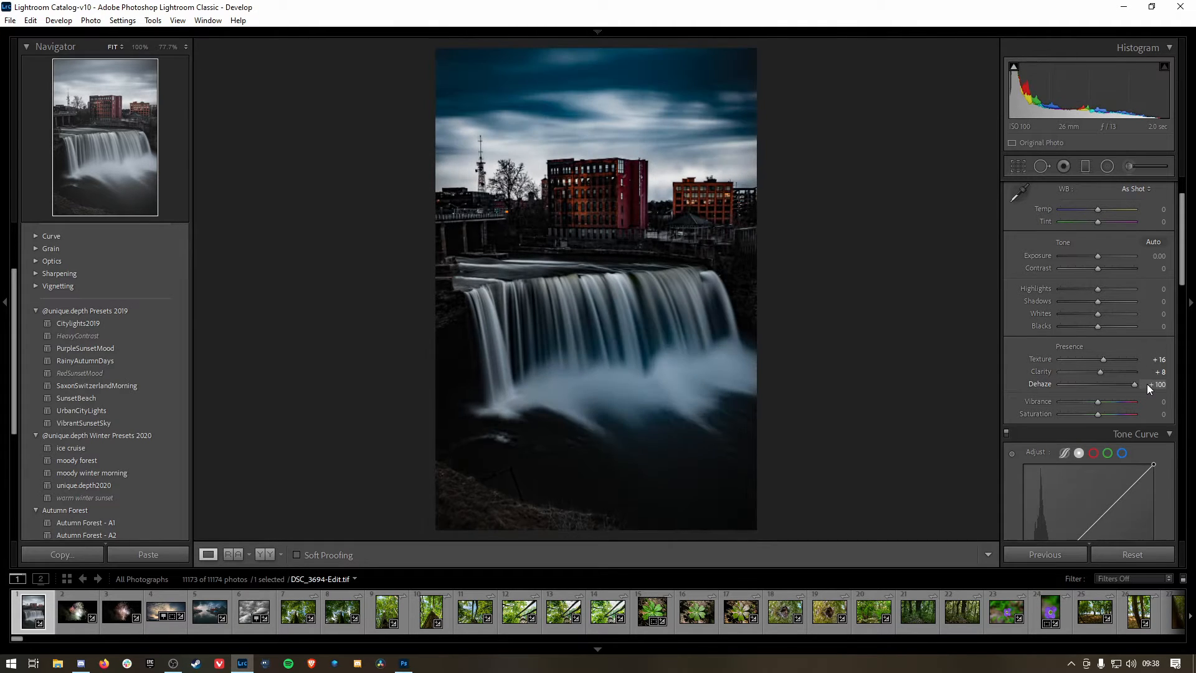
pyautogui.click(1042, 166)
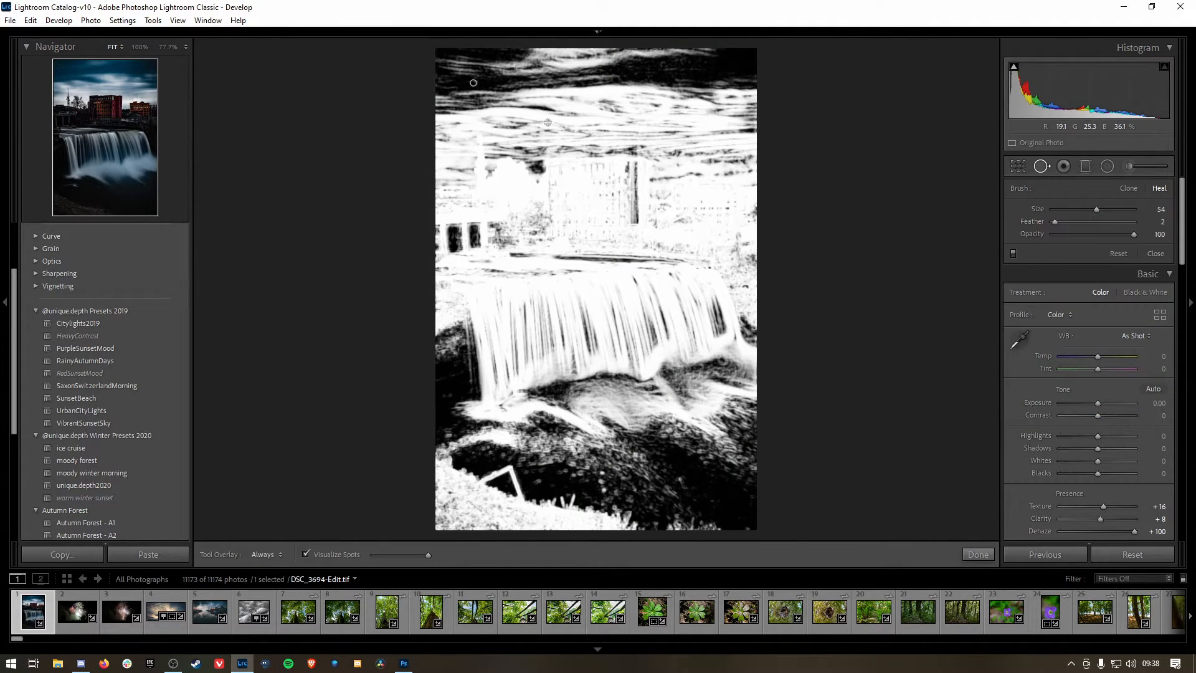
pyautogui.click(1042, 167)
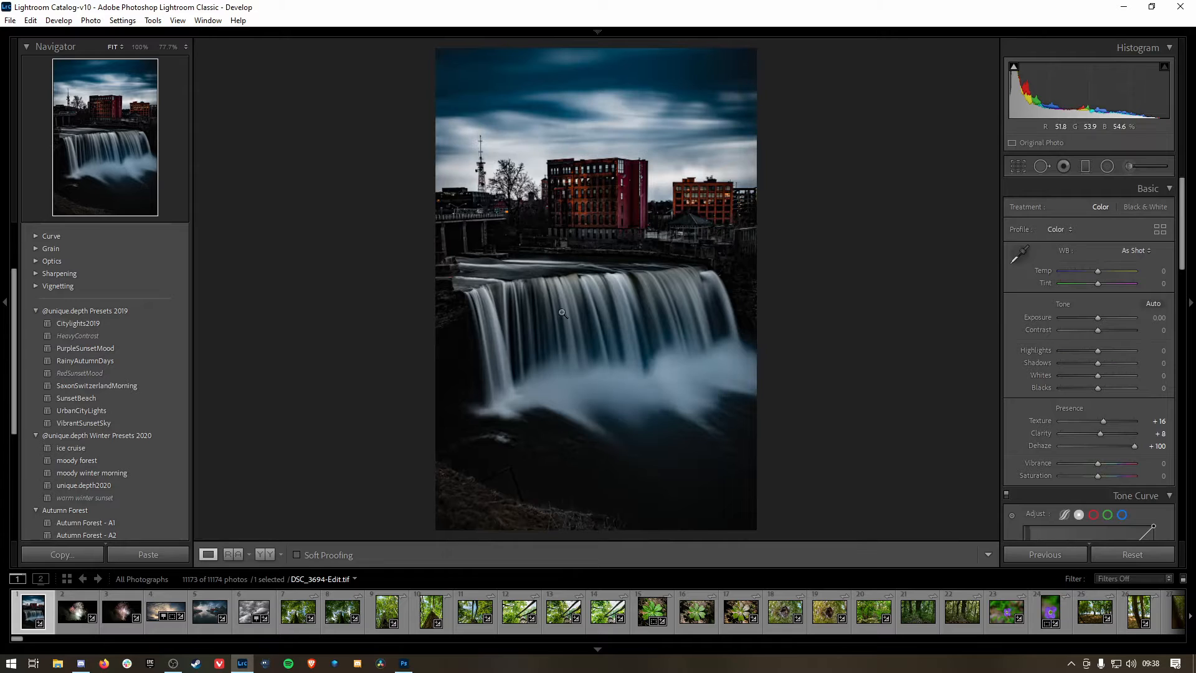
pyautogui.doubleClick(1133, 446)
pyautogui.moveTo(1099, 446)
pyautogui.mouseDown()
pyautogui.moveTo(1115, 446)
pyautogui.moveTo(1100, 444)
pyautogui.mouseUp()
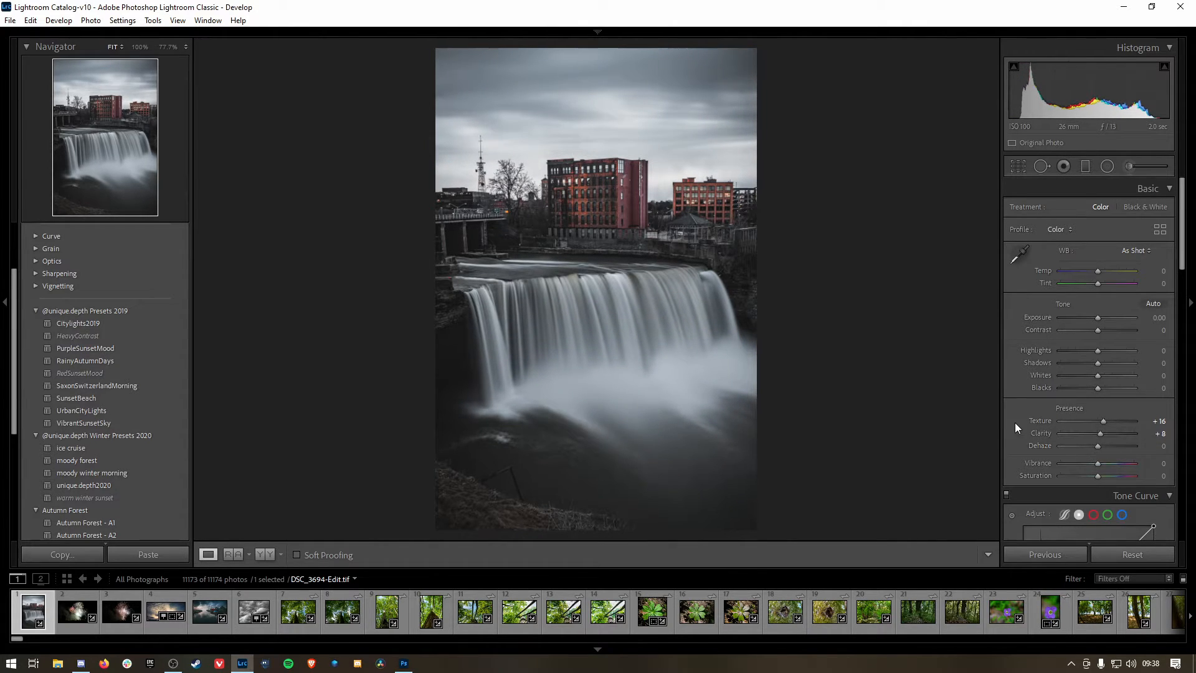
# Step: Enable Remove Chromatic Aberration in the photo's lens corrections
pyautogui.scroll(-4, 1015, 422)
pyautogui.scroll(-5, 1078, 416)
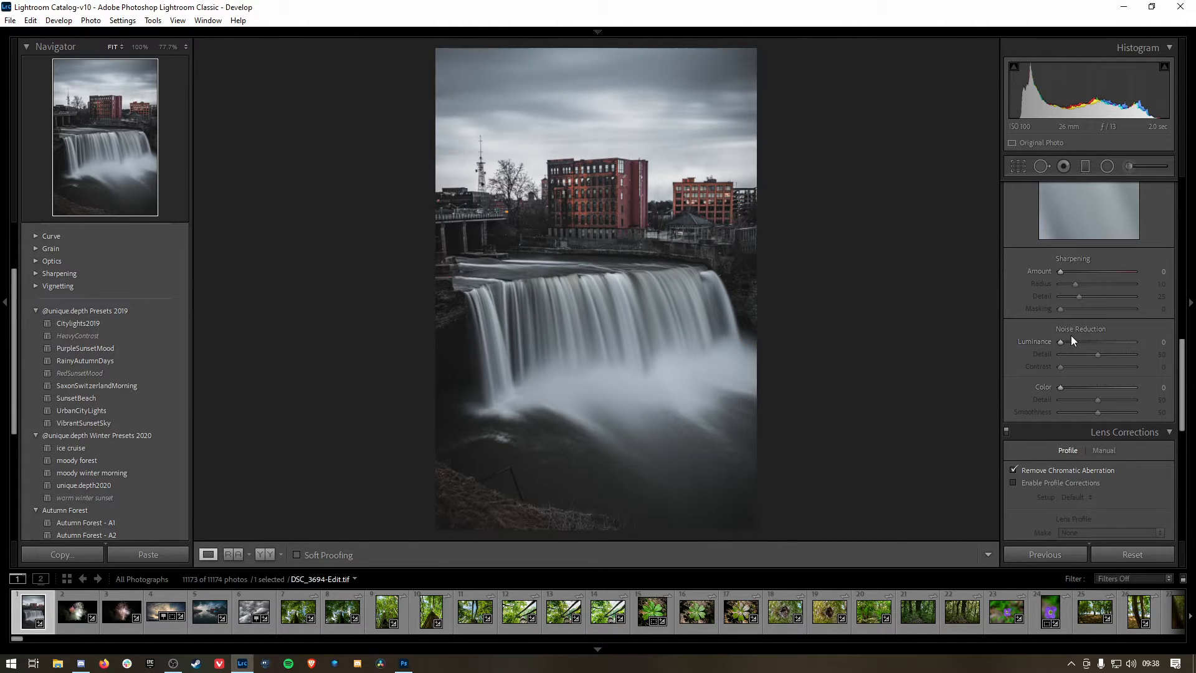
# Step: Try Luminance noise reduction at 74 while zoomed in on the brick building and river, and reset it to 0
pyautogui.scroll(2, 1070, 335)
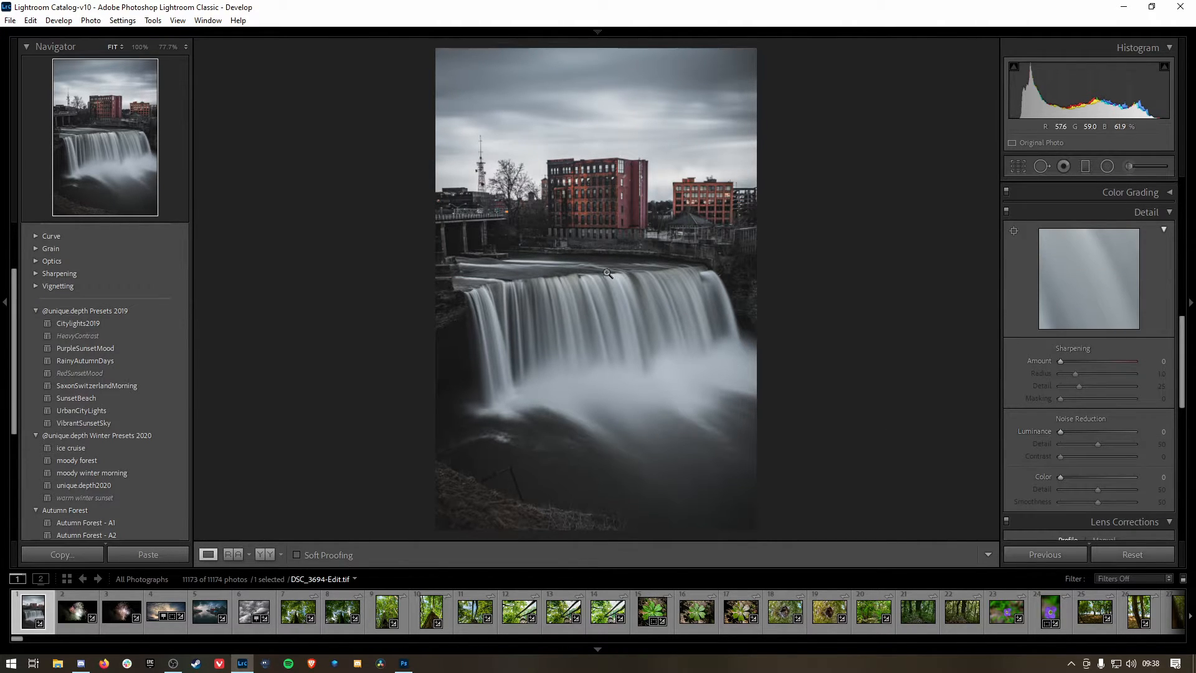
pyautogui.click(596, 228)
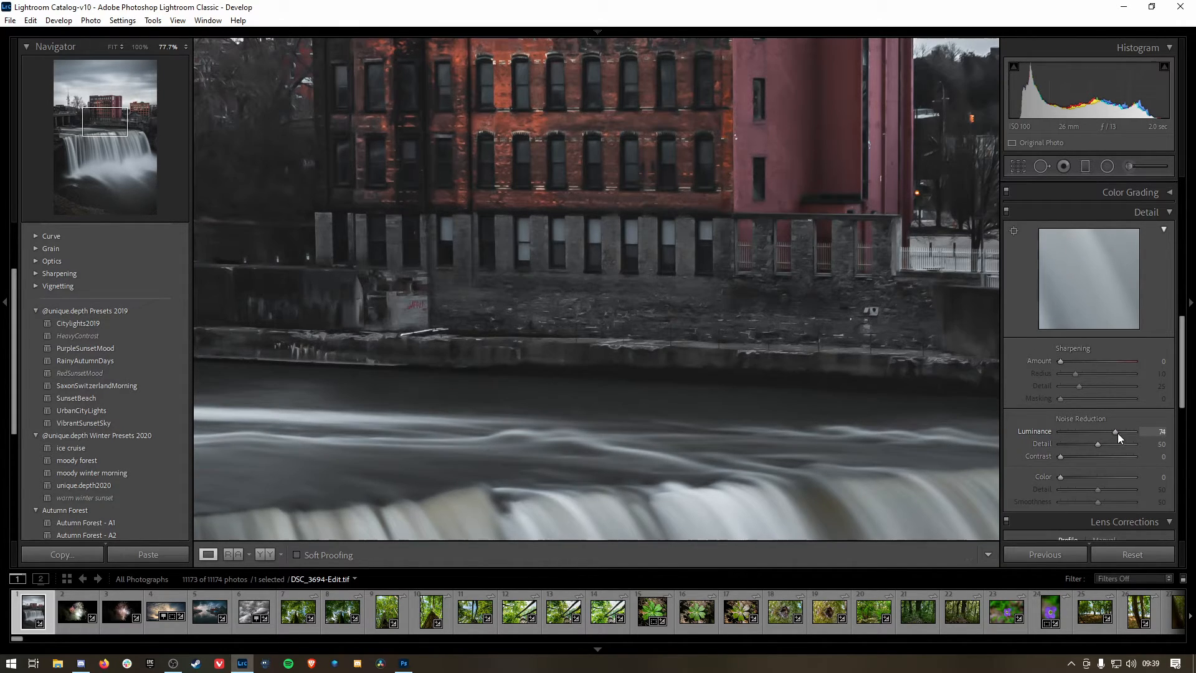
pyautogui.moveTo(1117, 432); pyautogui.dragTo(1062, 434)
pyautogui.moveTo(1093, 437); pyautogui.dragTo(1037, 432)
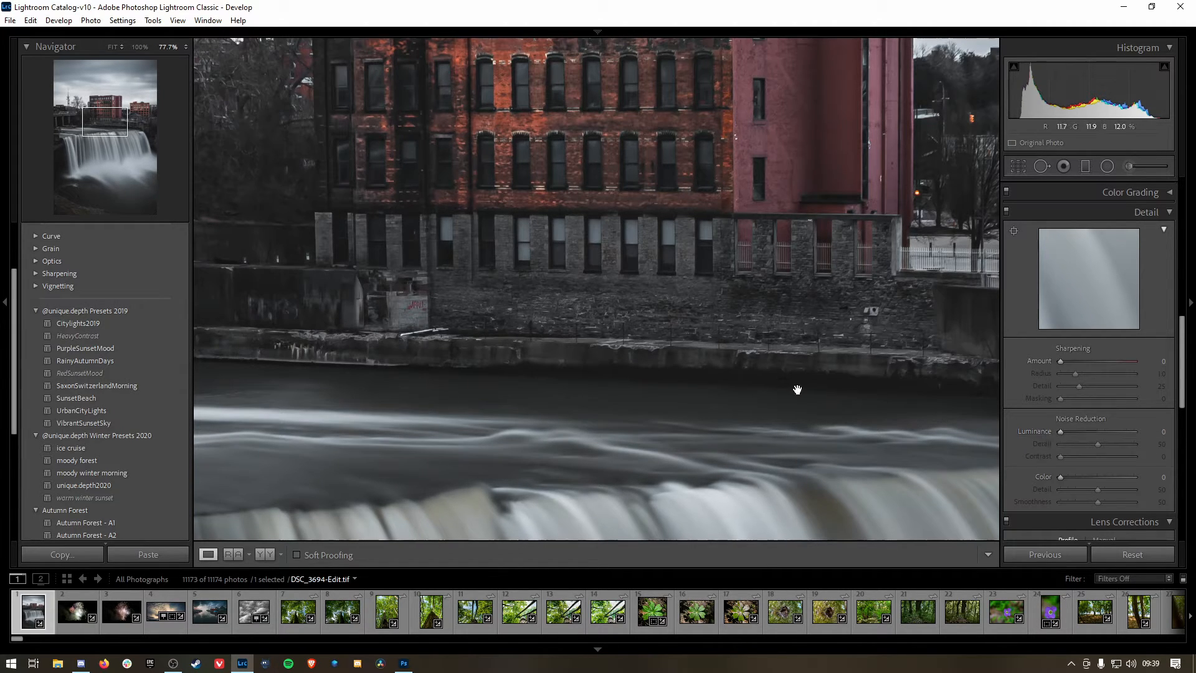
pyautogui.click(764, 394)
# Step: Try adjusting the luminance of the photo's orange tones in the HSL settings
pyautogui.scroll(3, 1067, 330)
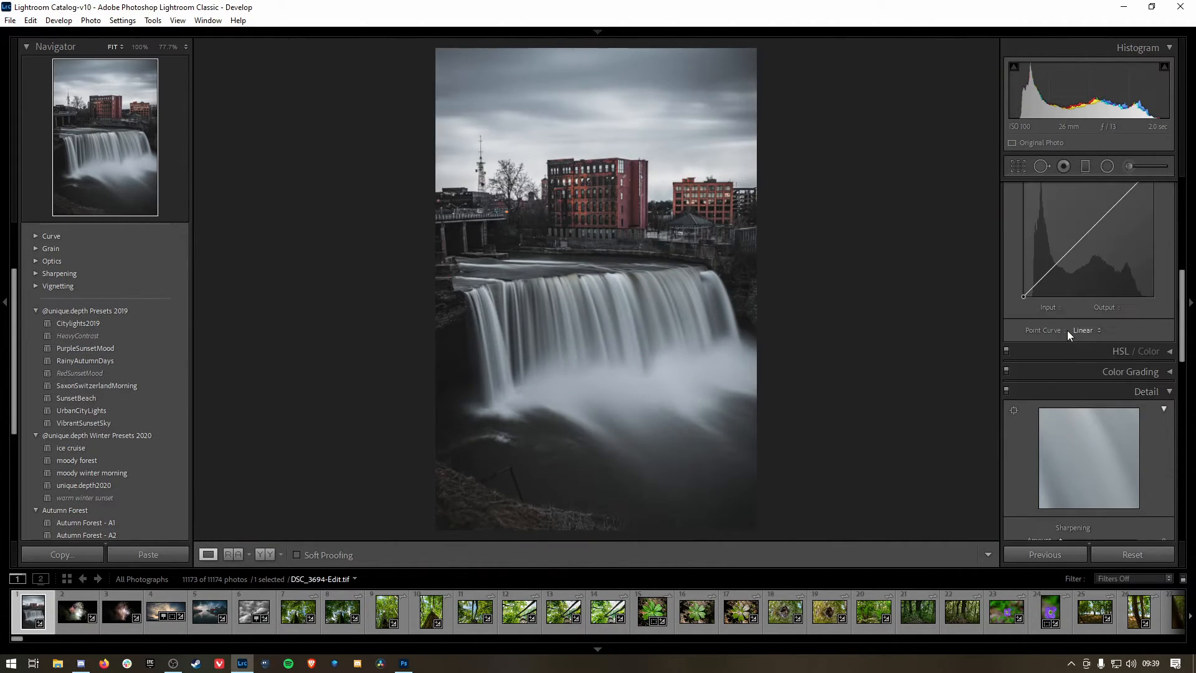
pyautogui.click(1085, 351)
pyautogui.scroll(-2, 1085, 380)
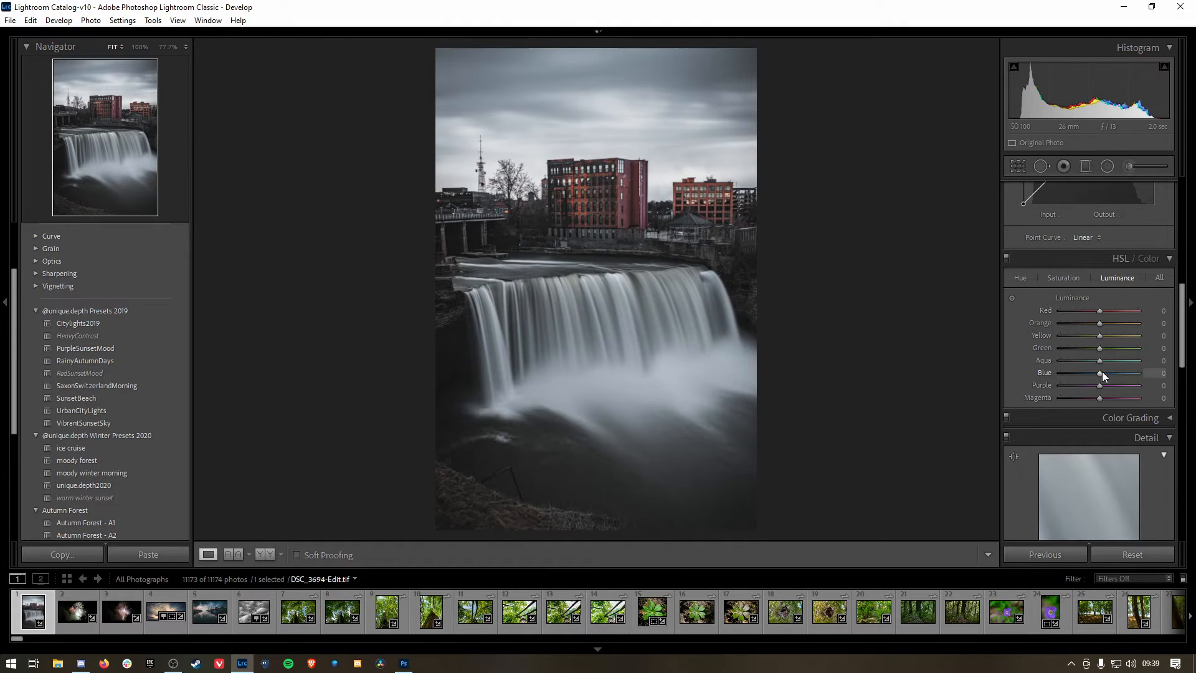
pyautogui.moveTo(1100, 323)
pyautogui.mouseDown()
pyautogui.moveTo(1119, 324)
pyautogui.moveTo(1101, 324)
pyautogui.mouseUp()
pyautogui.click(1110, 261)
pyautogui.scroll(5, 1106, 264)
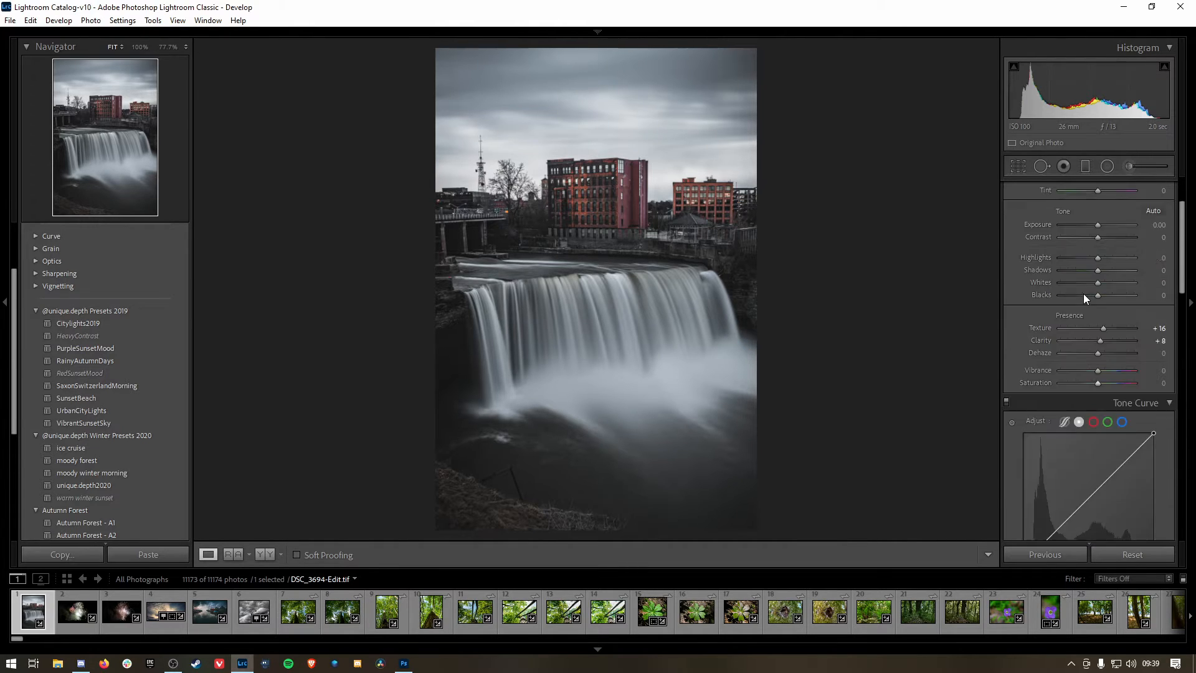
# Step: Export the edited waterfall photo to the hard drive folder LR Edits 10k
pyautogui.click(102, 322)
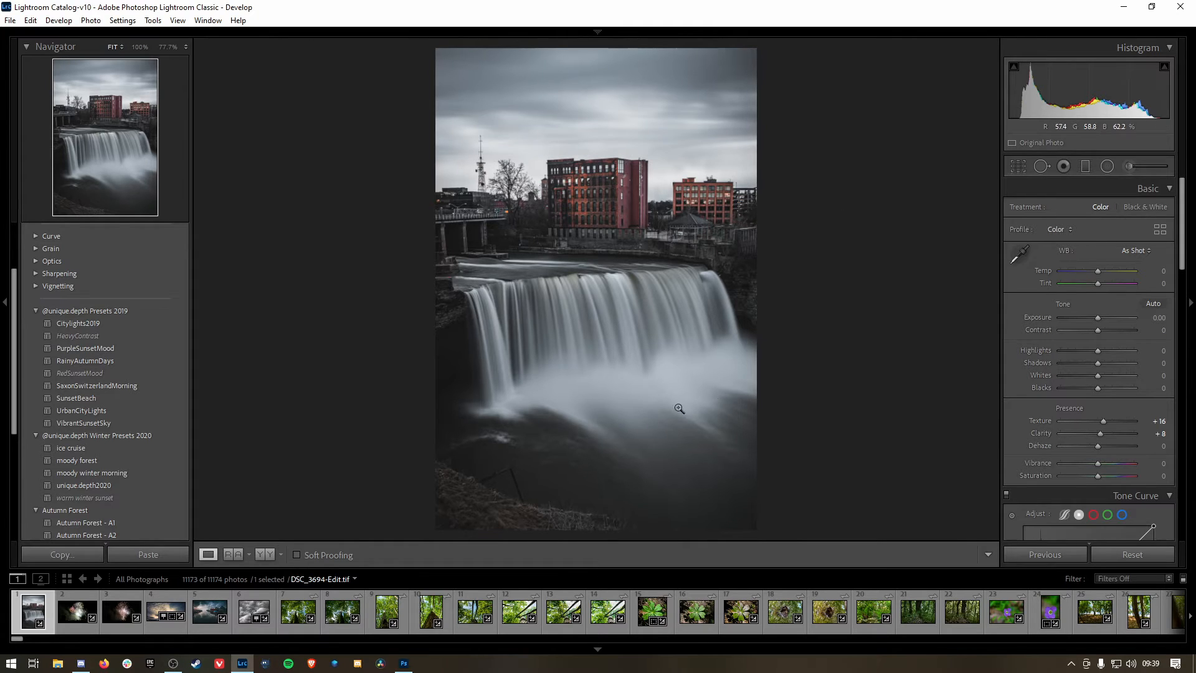
pyautogui.click(30, 20)
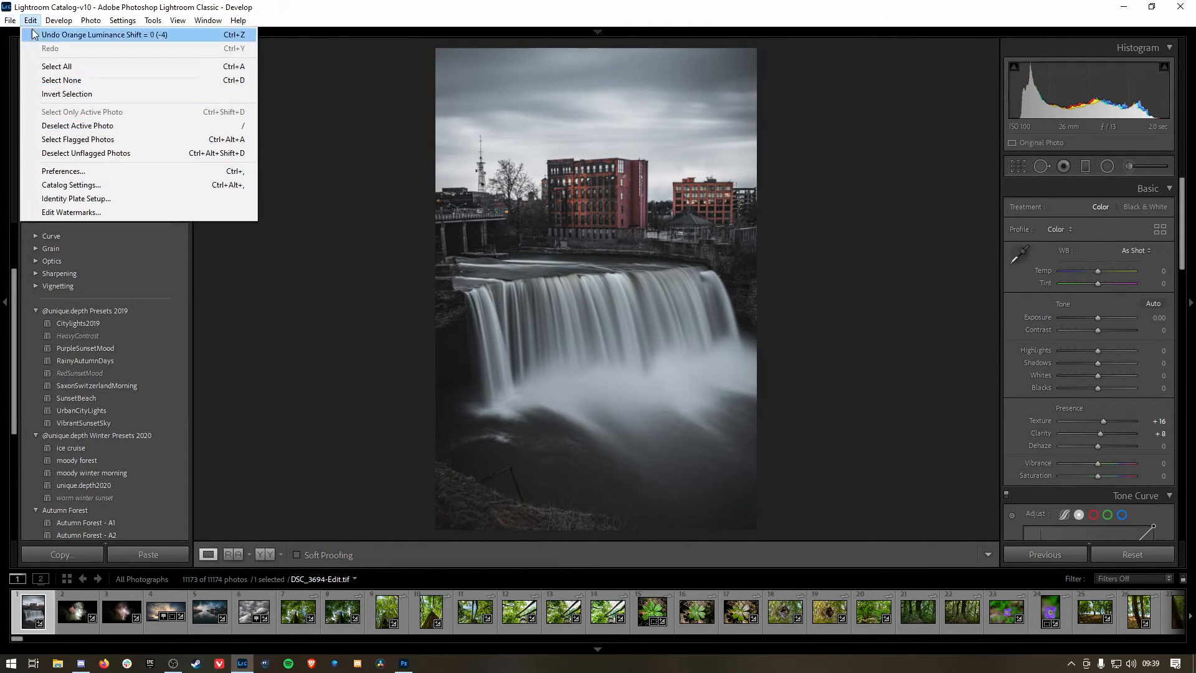
pyautogui.click(45, 190)
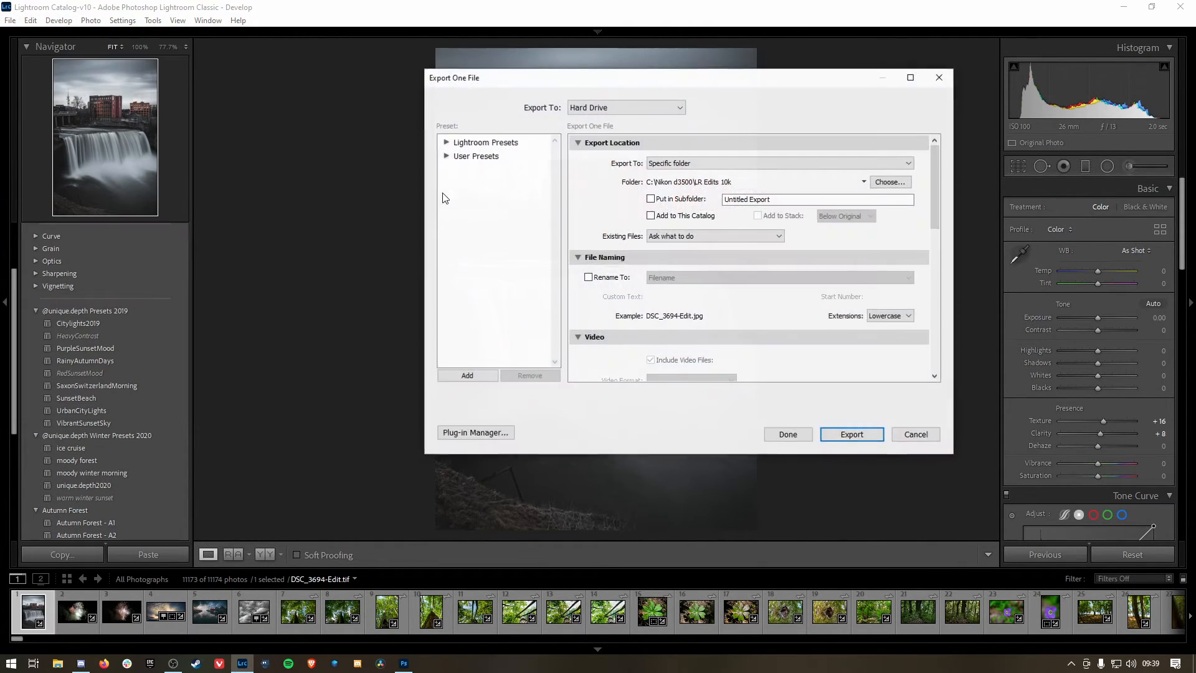
pyautogui.click(851, 434)
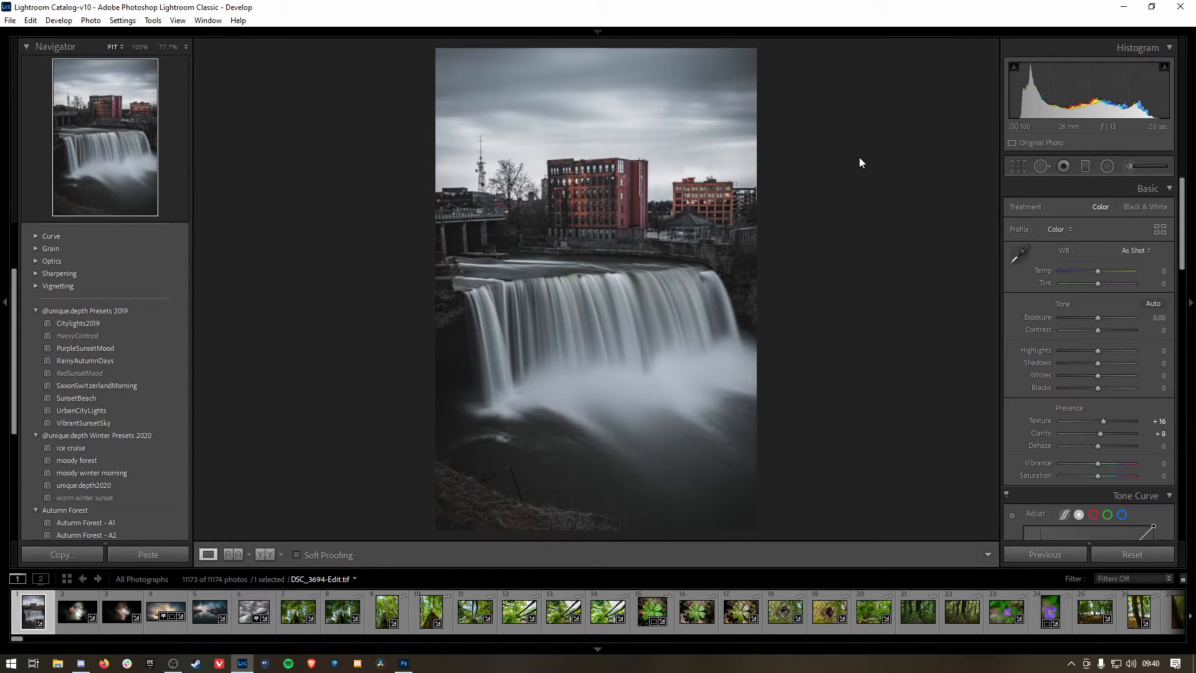
# Step: Browse the catalog to the driftwood sunset series and compare its unedited long exposures with the edited DSC_0417.NEF
pyautogui.scroll(-10, 593, 614)
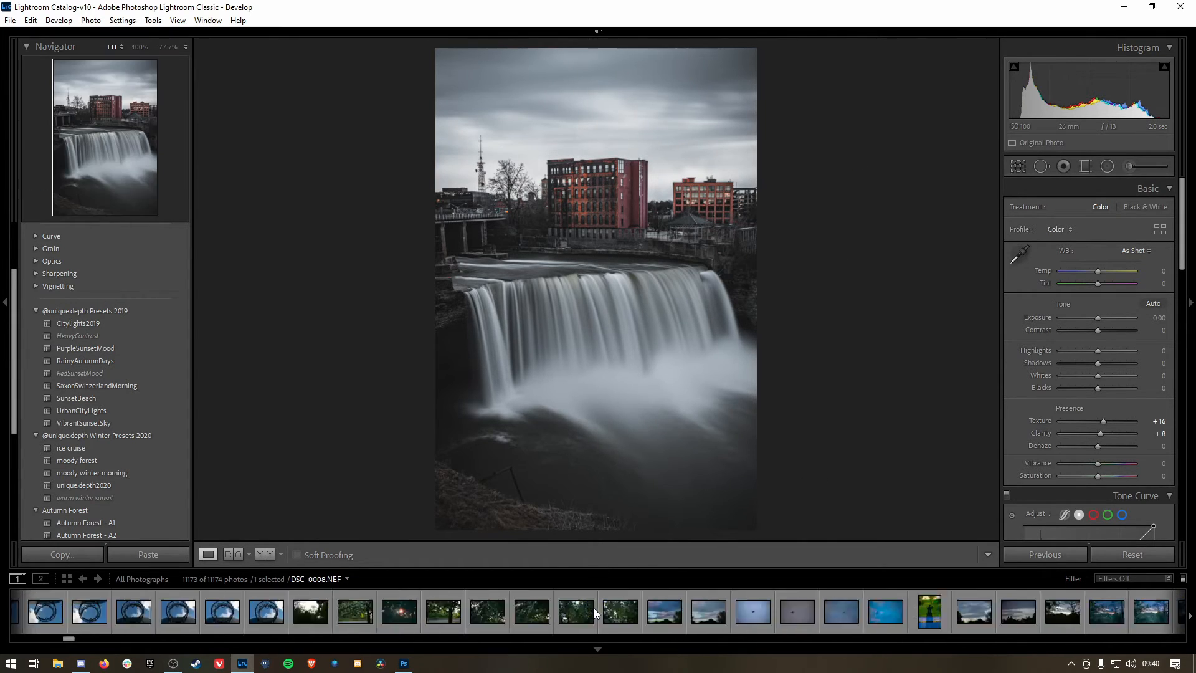
pyautogui.scroll(-15, 592, 614)
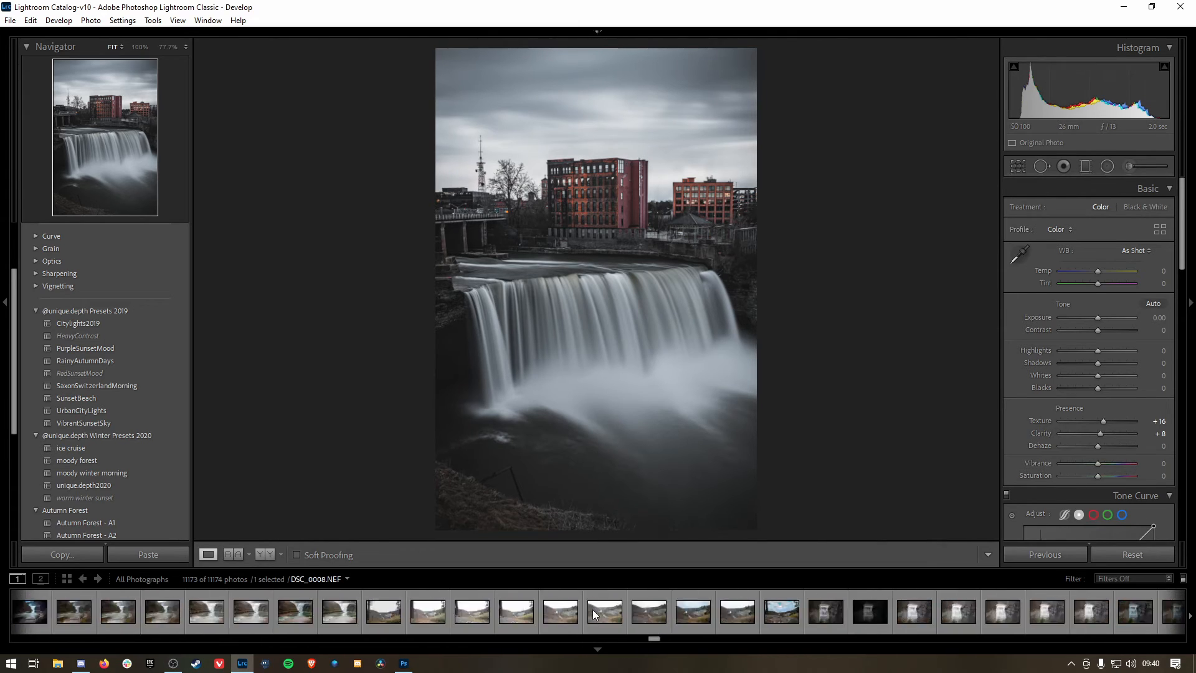
pyautogui.scroll(-10, 592, 609)
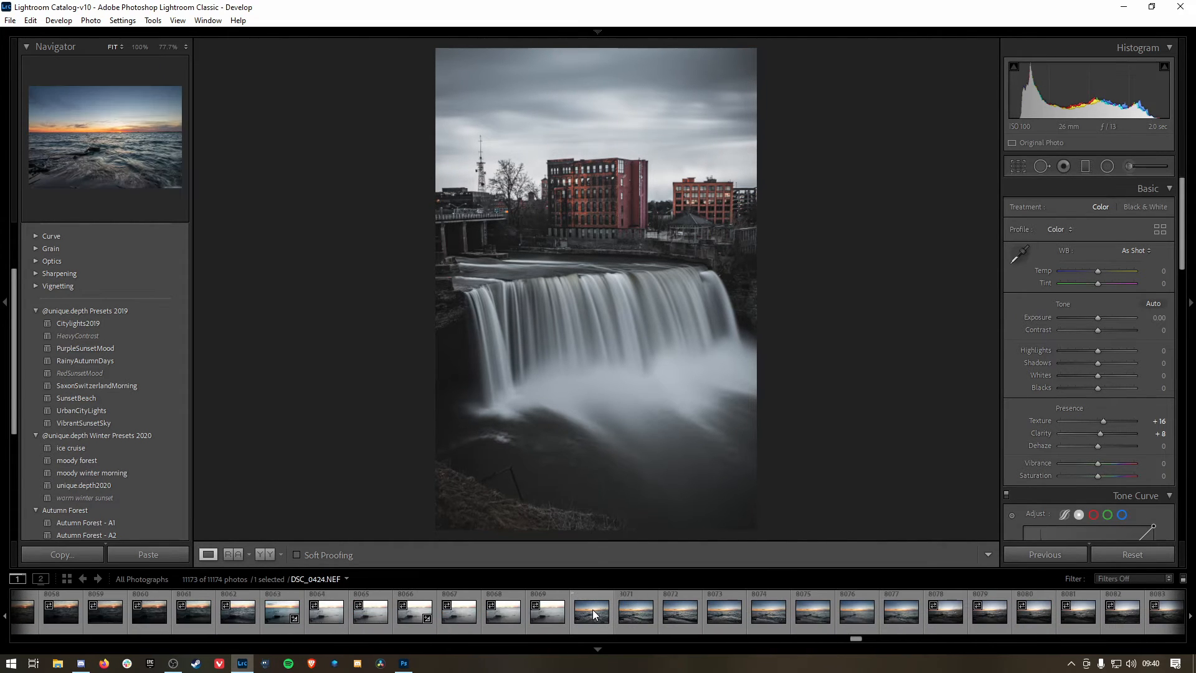
pyautogui.click(550, 615)
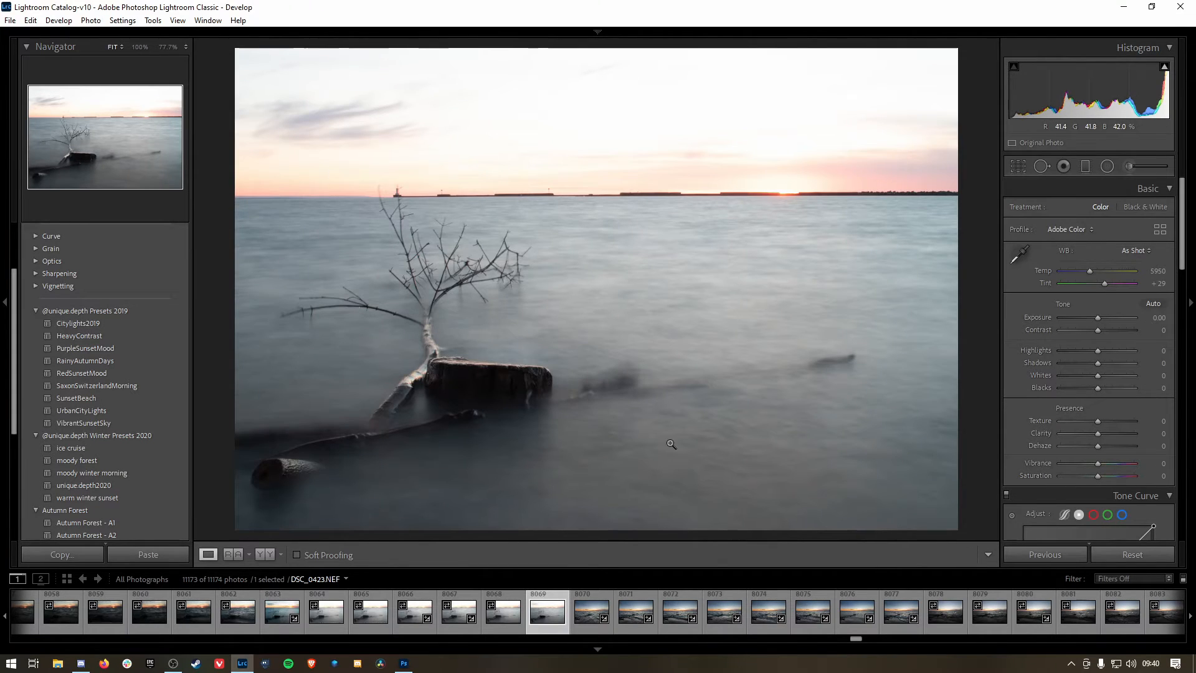
pyautogui.click(468, 617)
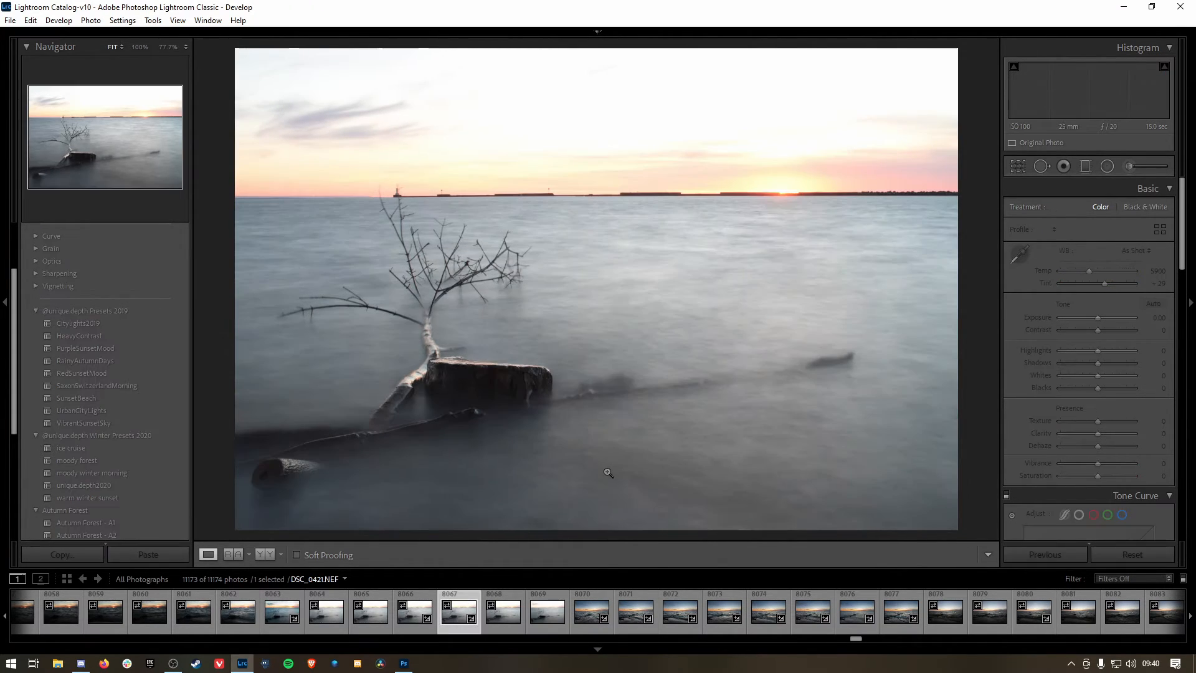
pyautogui.click(279, 617)
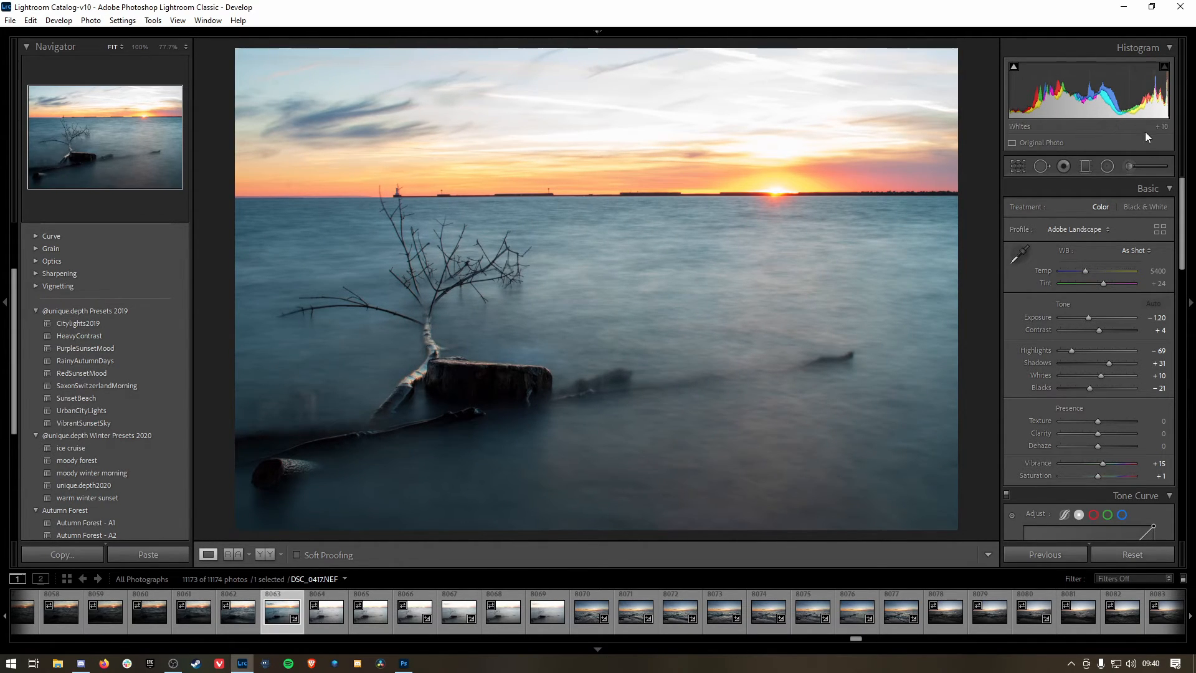
# Step: View the driftwood shot DSC_0453.NEF and the edited blue-toned version DSC_0480-Edit.tif
pyautogui.scroll(-5, 797, 625)
pyautogui.scroll(-3, 783, 625)
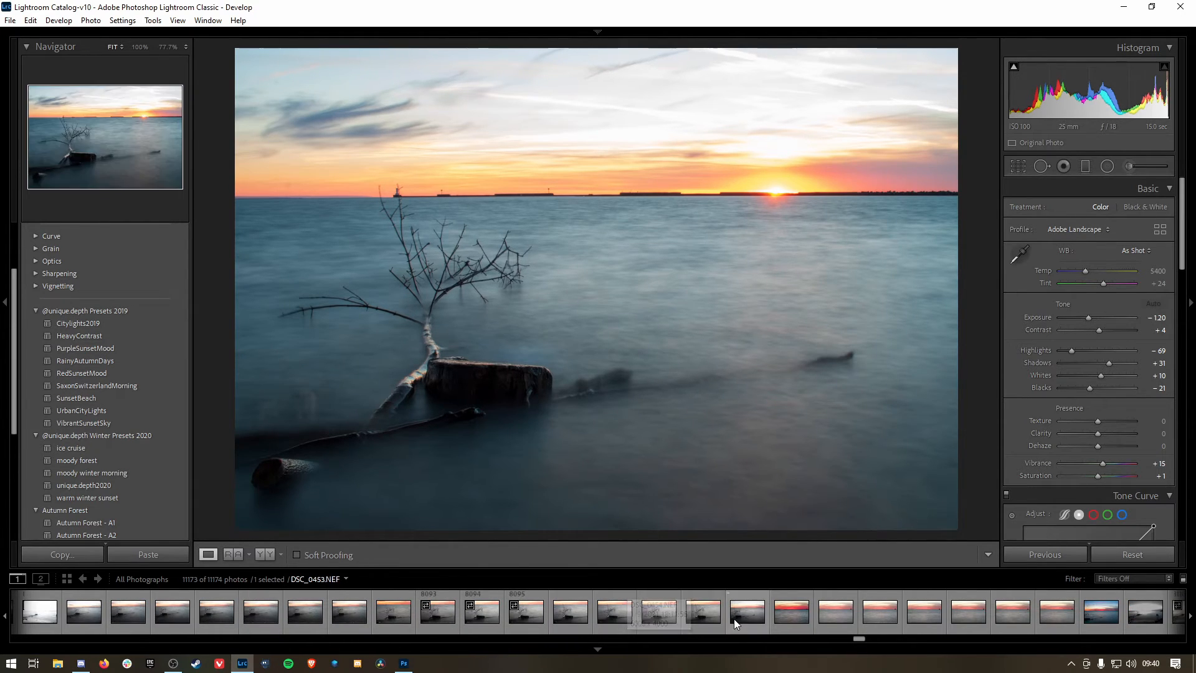
pyautogui.click(751, 615)
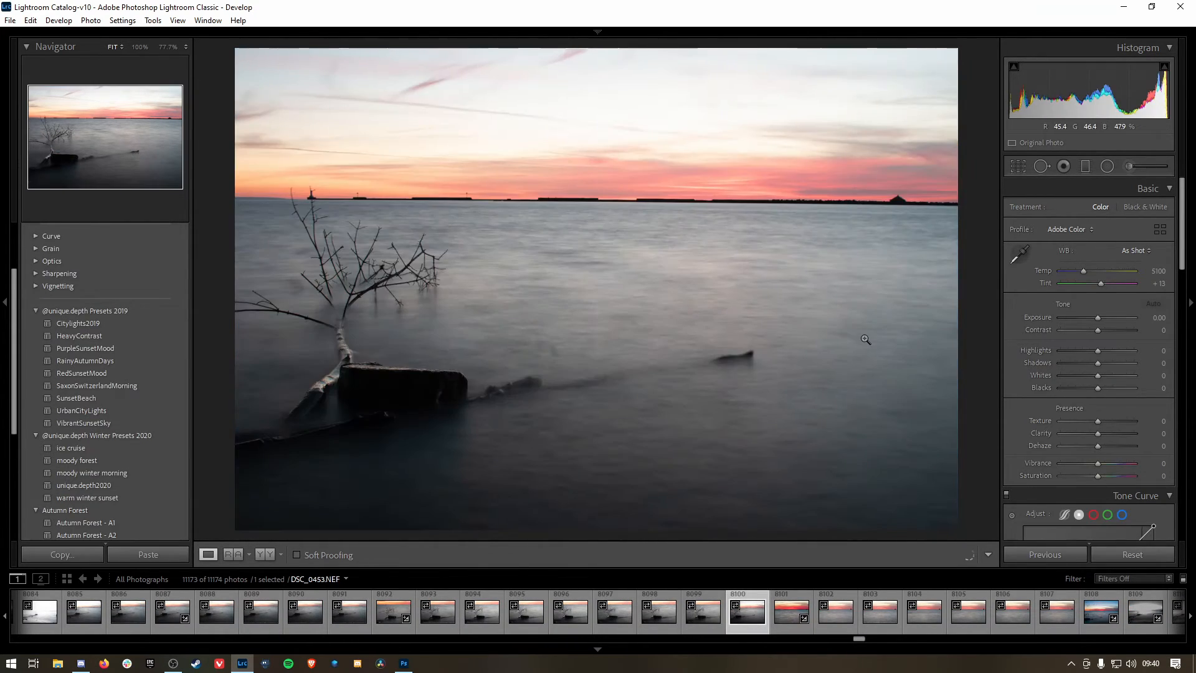
pyautogui.scroll(-10, 690, 612)
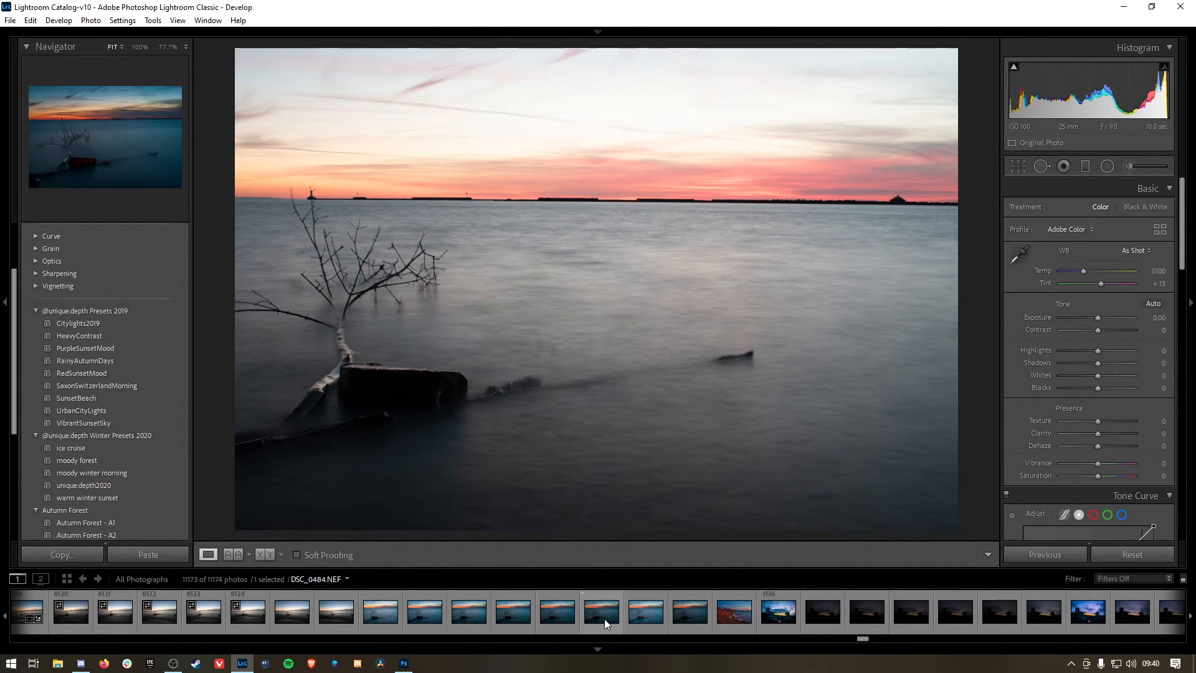
pyautogui.click(629, 618)
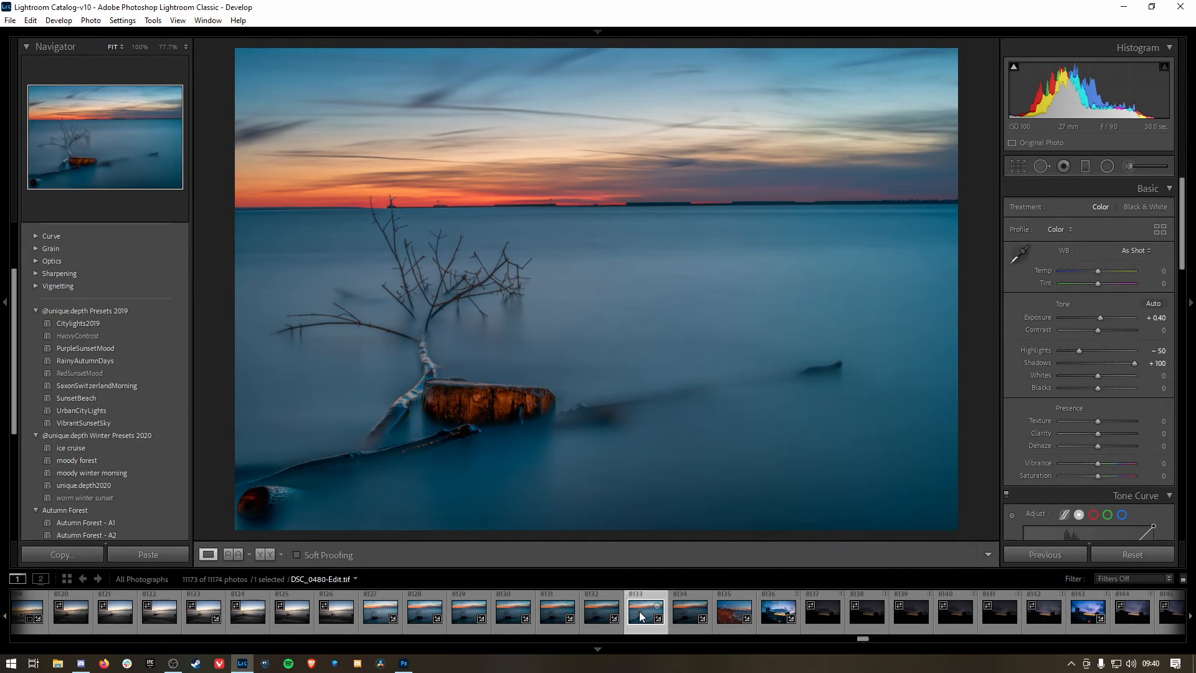
# Step: Try resetting the develop settings of DSC_0480-Edit.tif to compare it with its unedited state, and undo the reset
pyautogui.rightClick(651, 279)
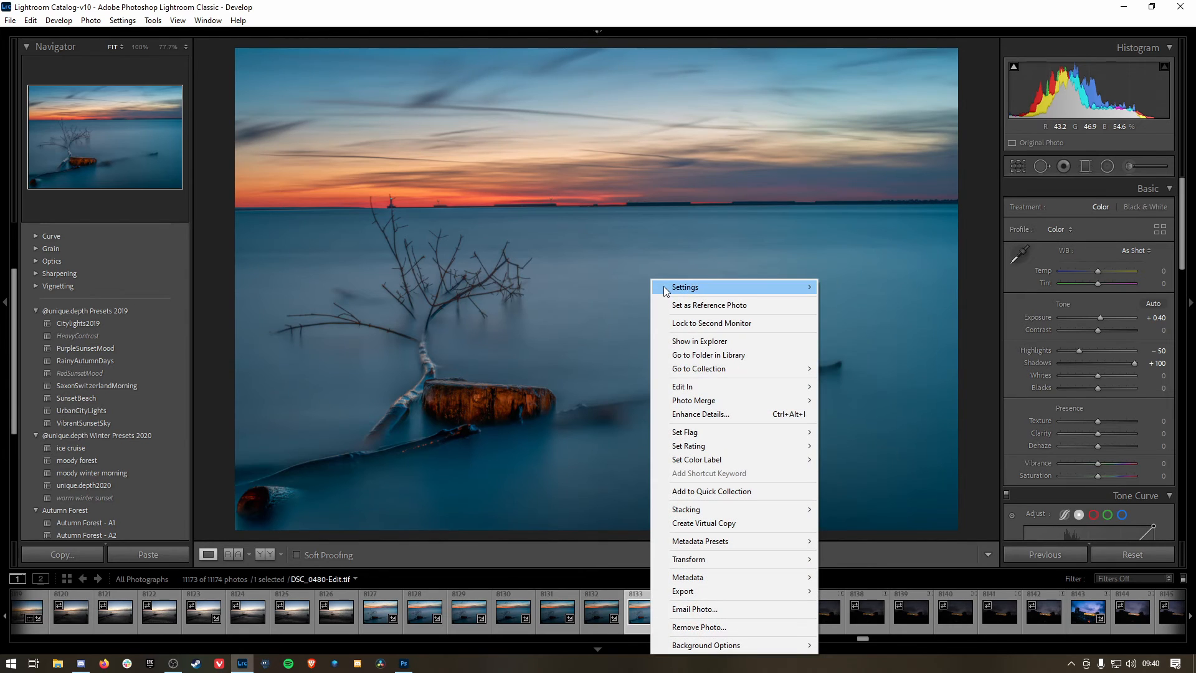
pyautogui.moveTo(664, 291)
pyautogui.click(848, 287)
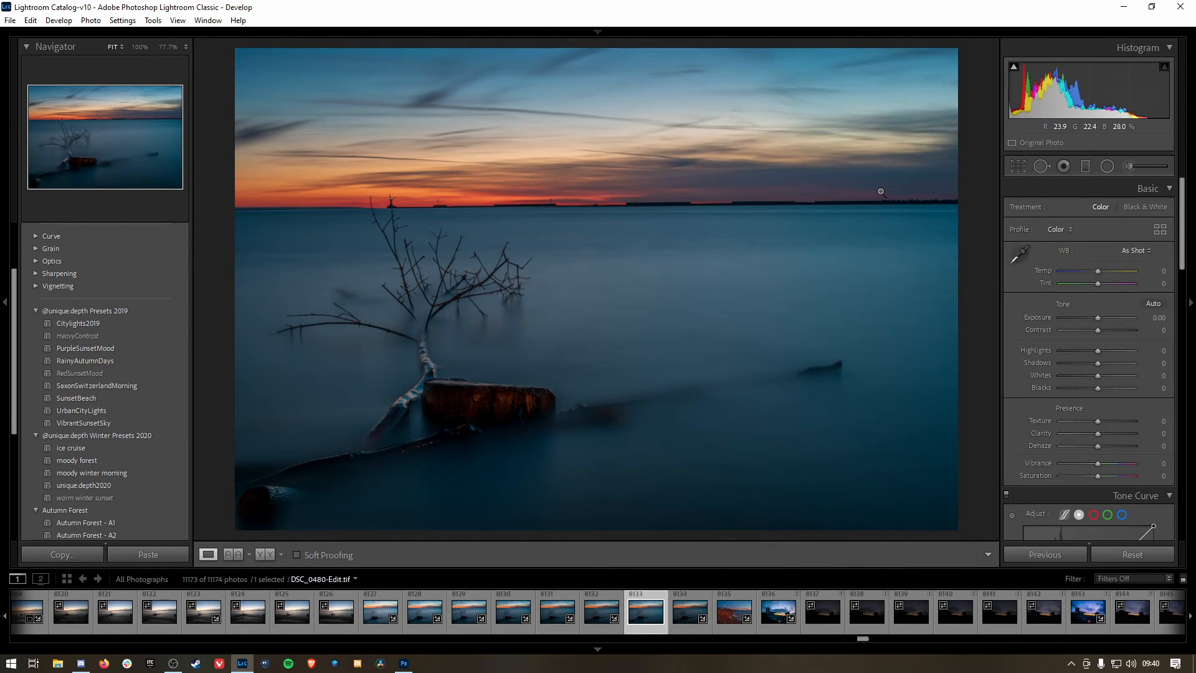
pyautogui.hotkey('ctrl', 'z')
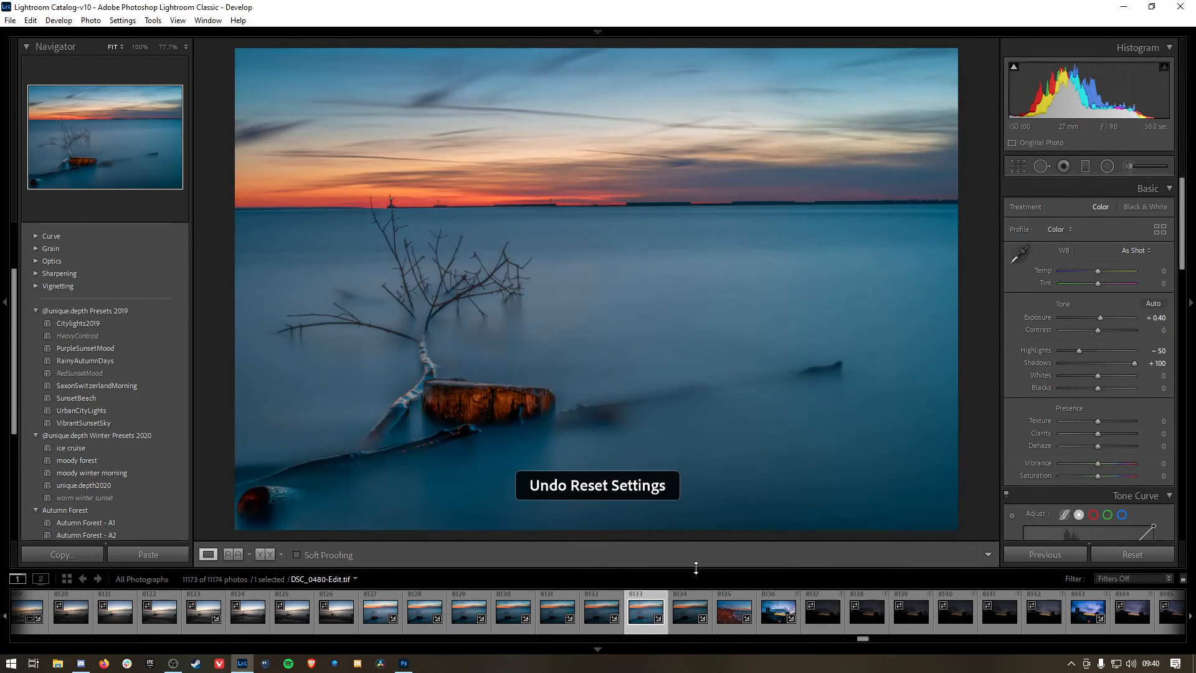
# Step: Open the lamp-lit shoreline photo DSC_0486.NEF, reset its develop settings to show the original, and undo the reset
pyautogui.click(725, 619)
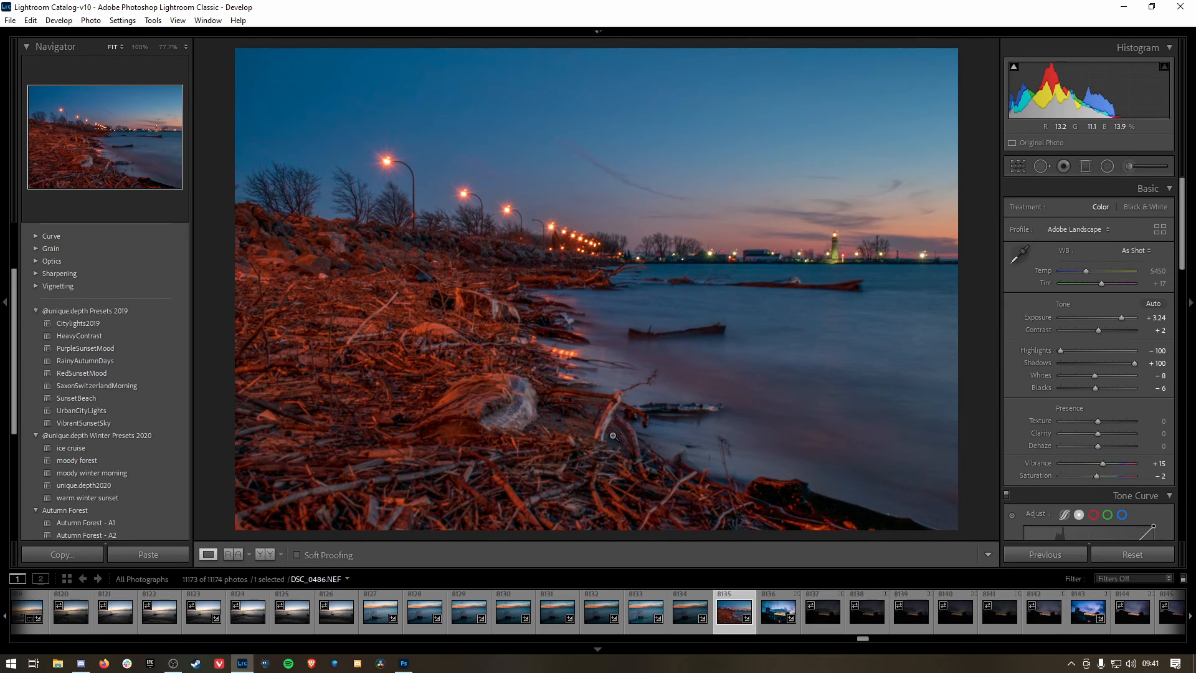
pyautogui.rightClick(530, 218)
pyautogui.moveTo(681, 222)
pyautogui.click(756, 224)
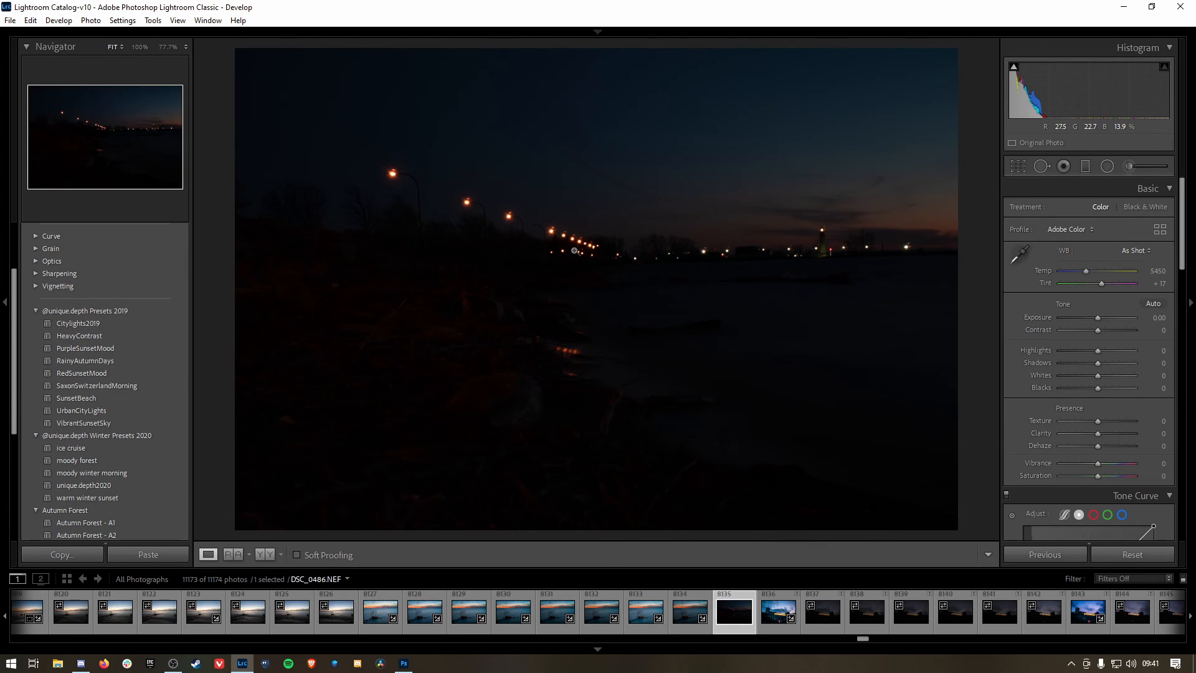
pyautogui.hotkey('ctrl', 'z')
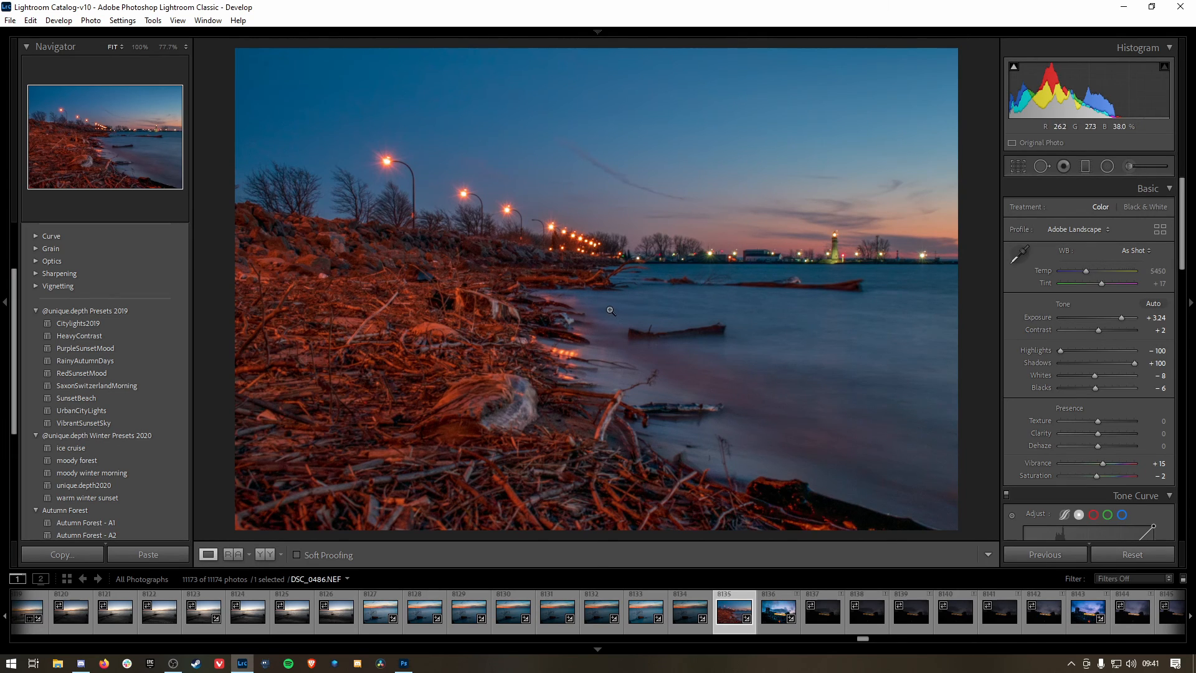
# Step: View the Iron City Beer sign photo, and browse further through the catalog to the calm water sunset DSC_3889.NEF
pyautogui.click(778, 621)
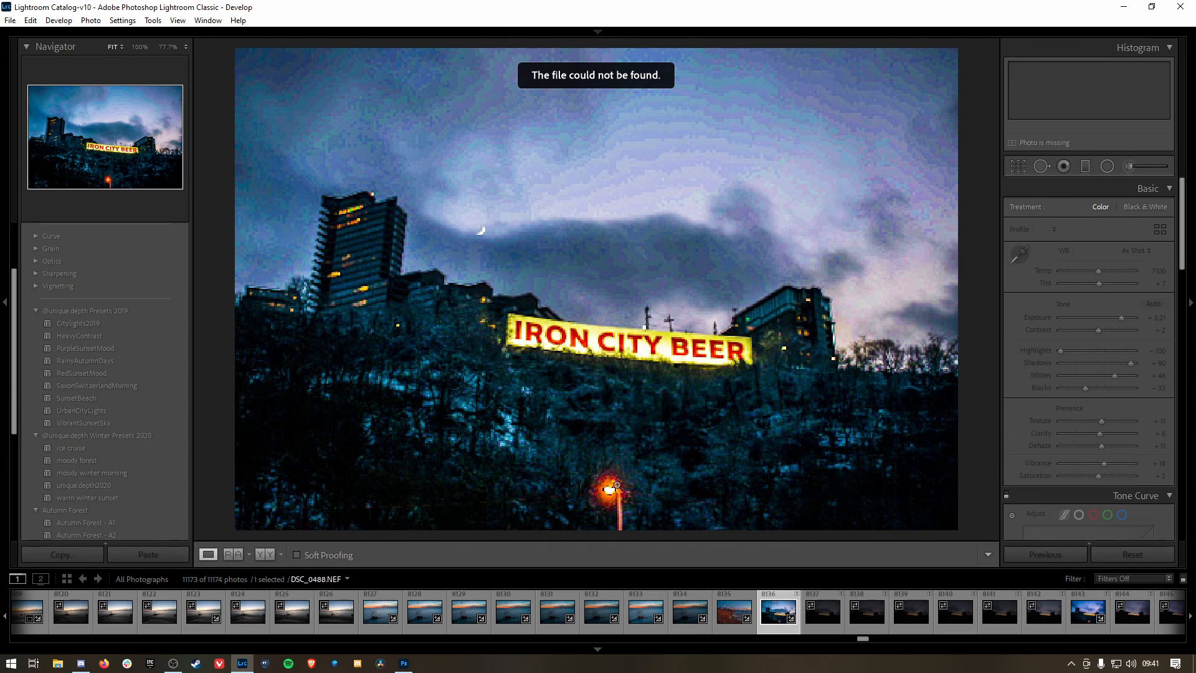
pyautogui.scroll(-5, 620, 613)
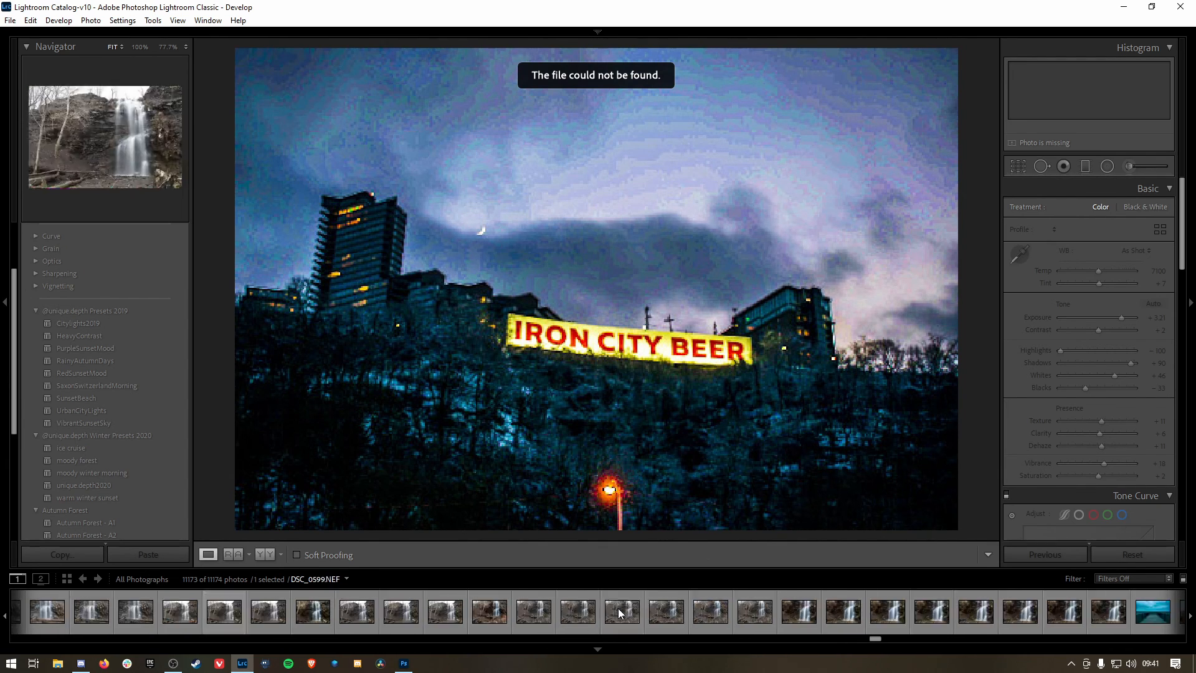
pyautogui.scroll(-10, 620, 614)
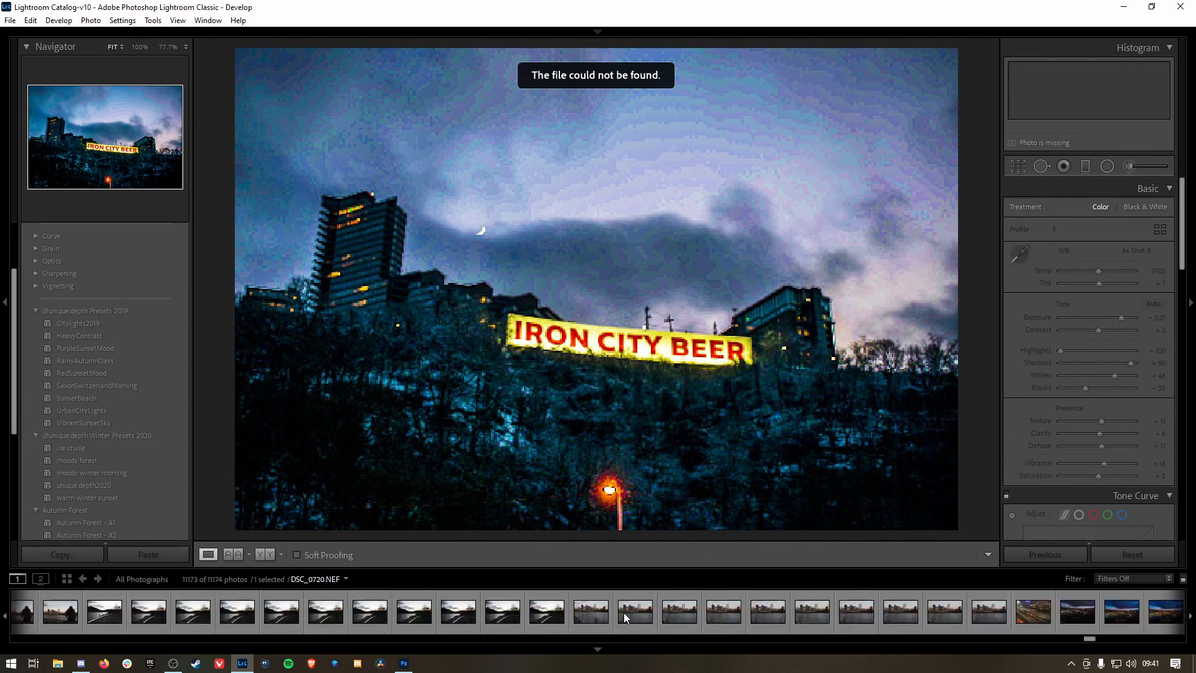
pyautogui.scroll(-15, 626, 617)
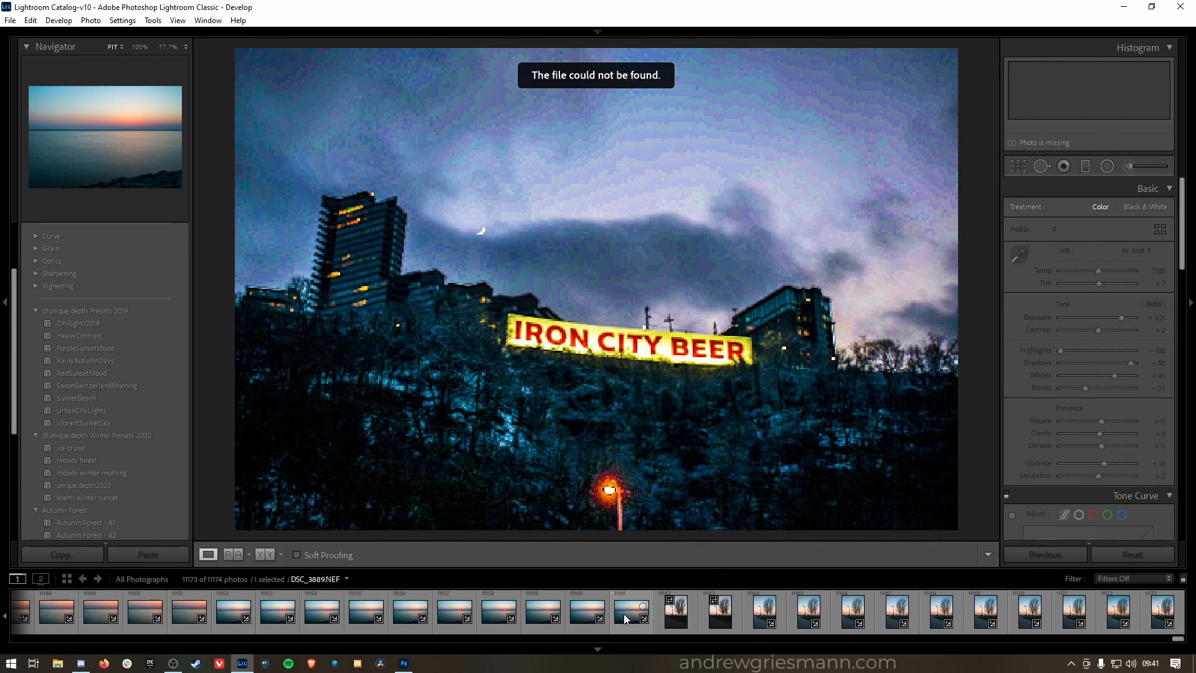
pyautogui.click(625, 617)
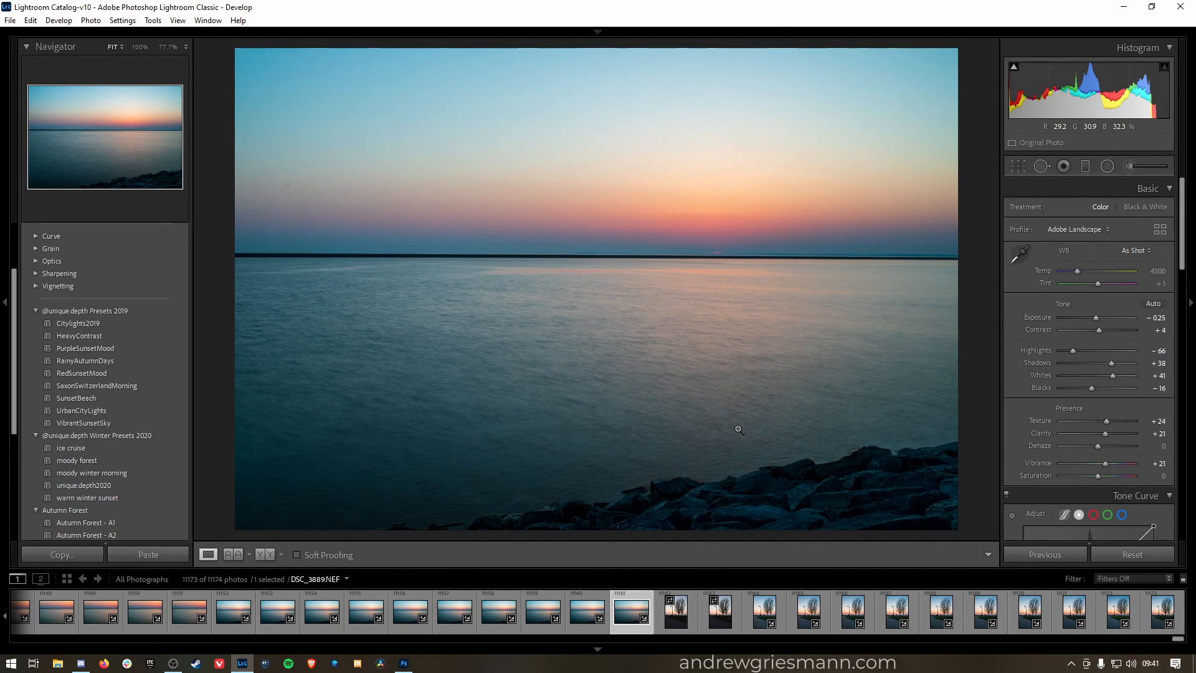